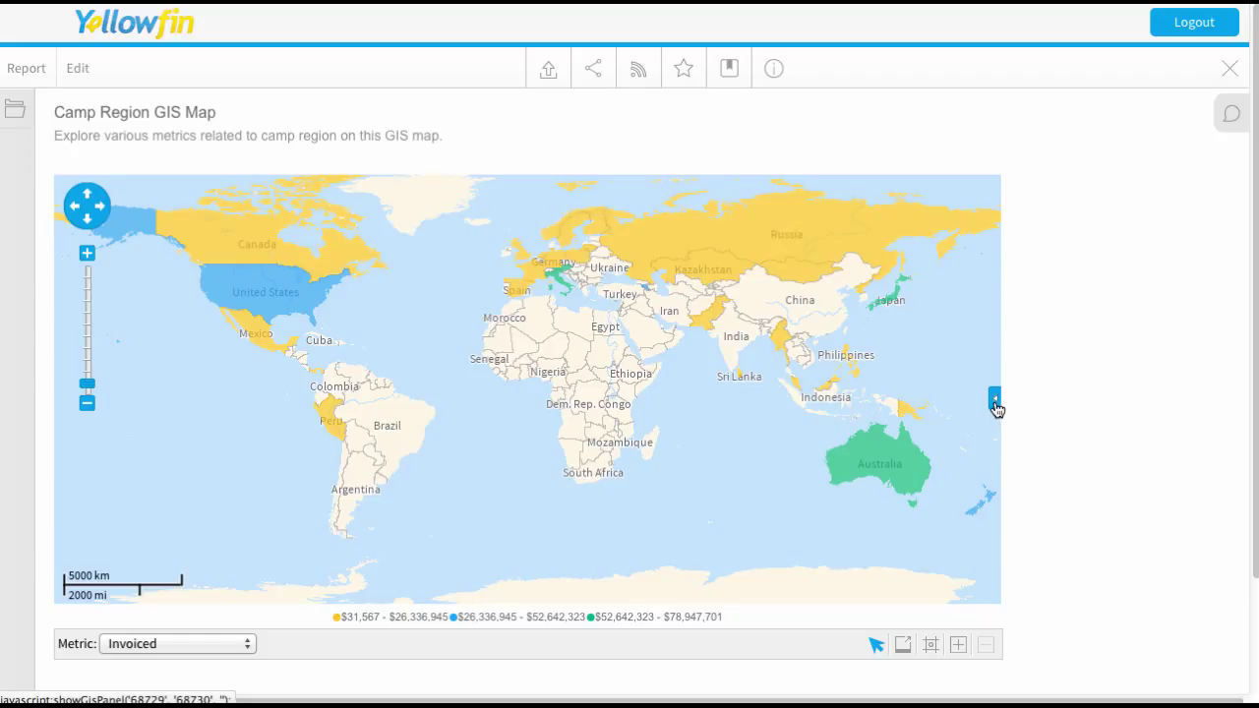
# Turn on the Athlete Location layer and zoom into the European cluster of athlete dots.
pyautogui.click(996, 399)
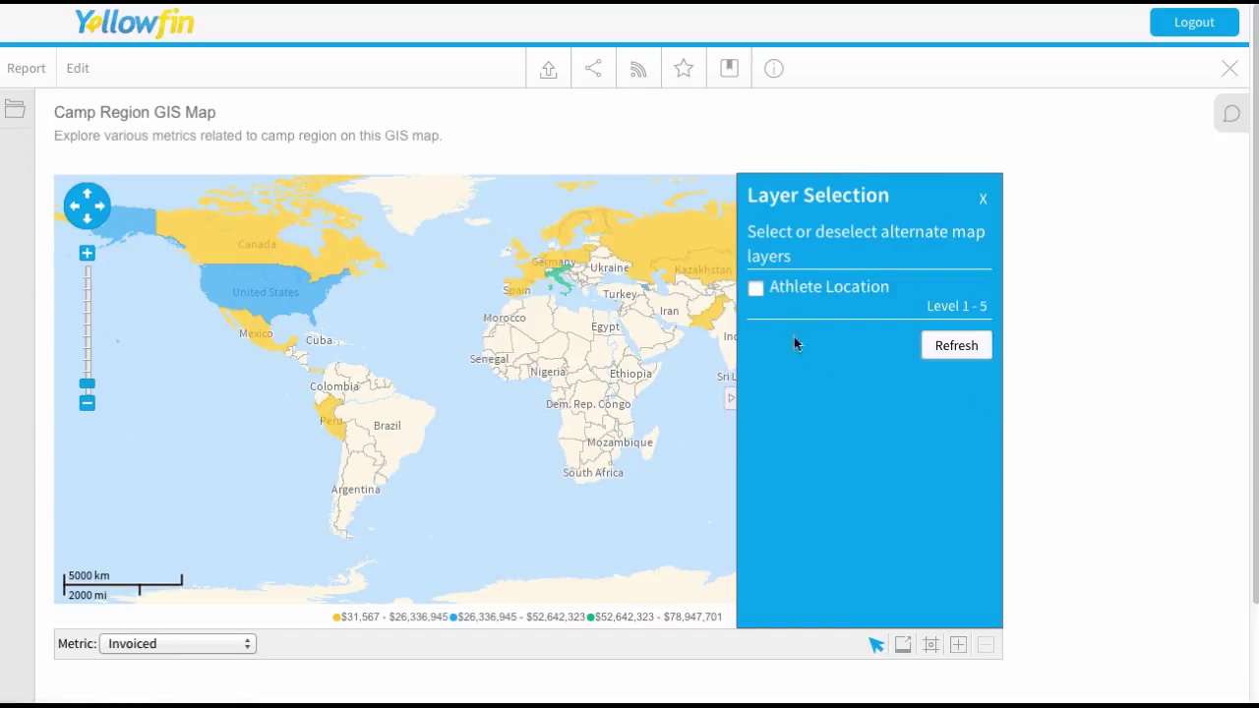
pyautogui.click(757, 290)
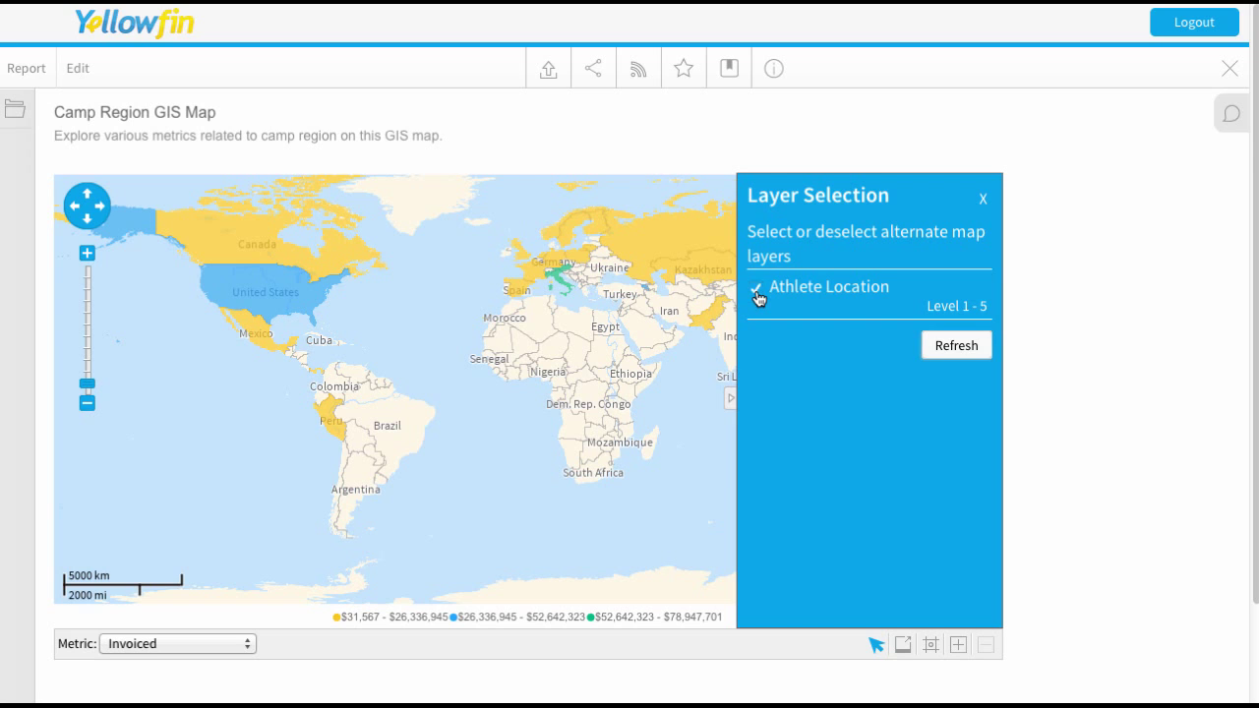
pyautogui.click(962, 351)
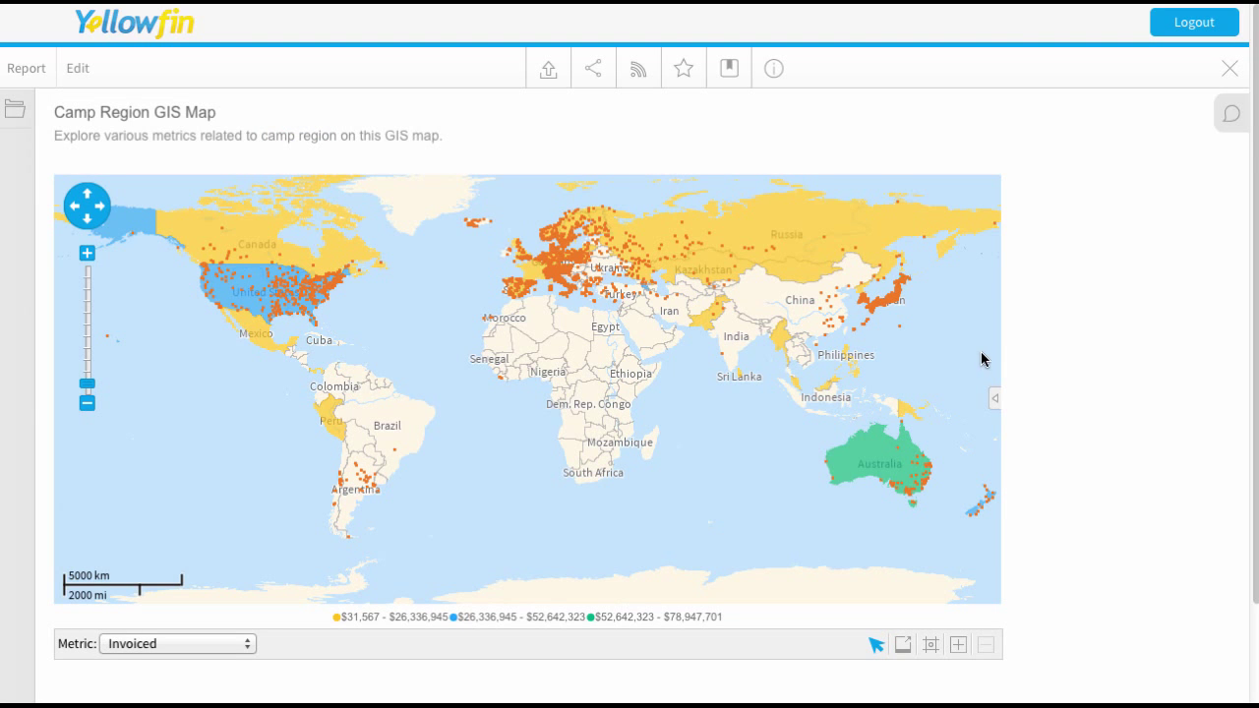
pyautogui.click(594, 297)
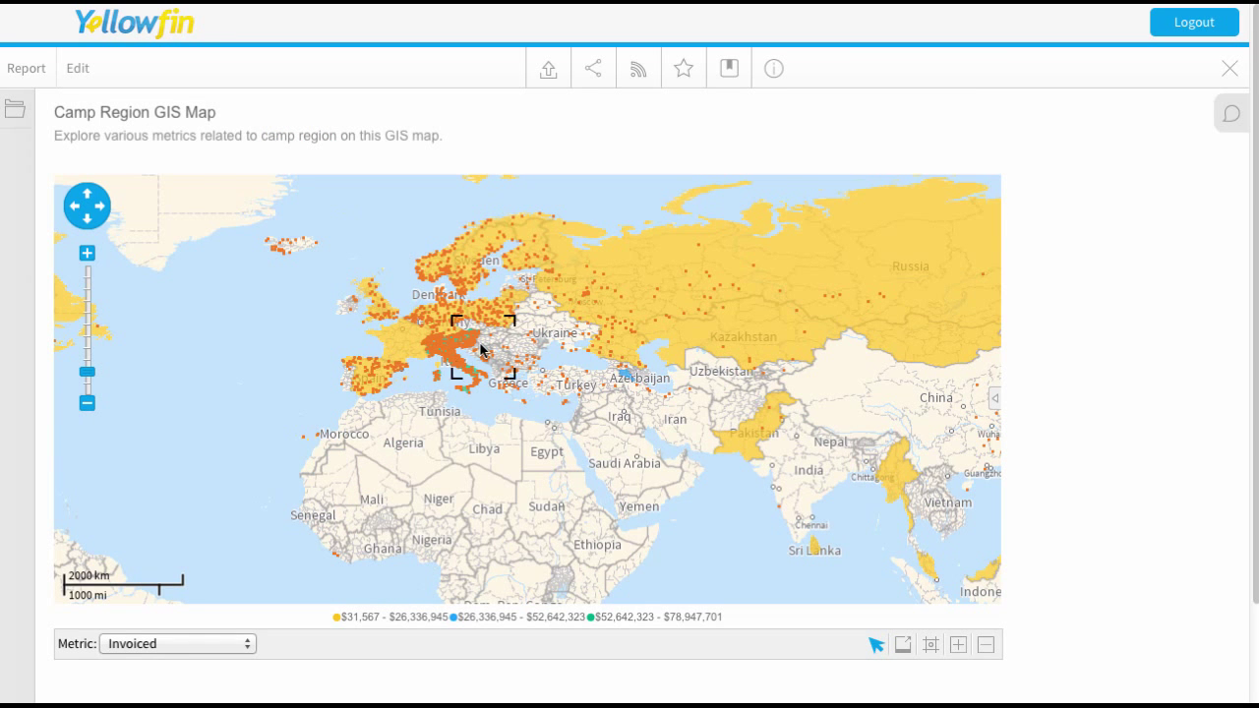
# Zoom further into the Italy cluster of athlete dots.
pyautogui.click(481, 350)
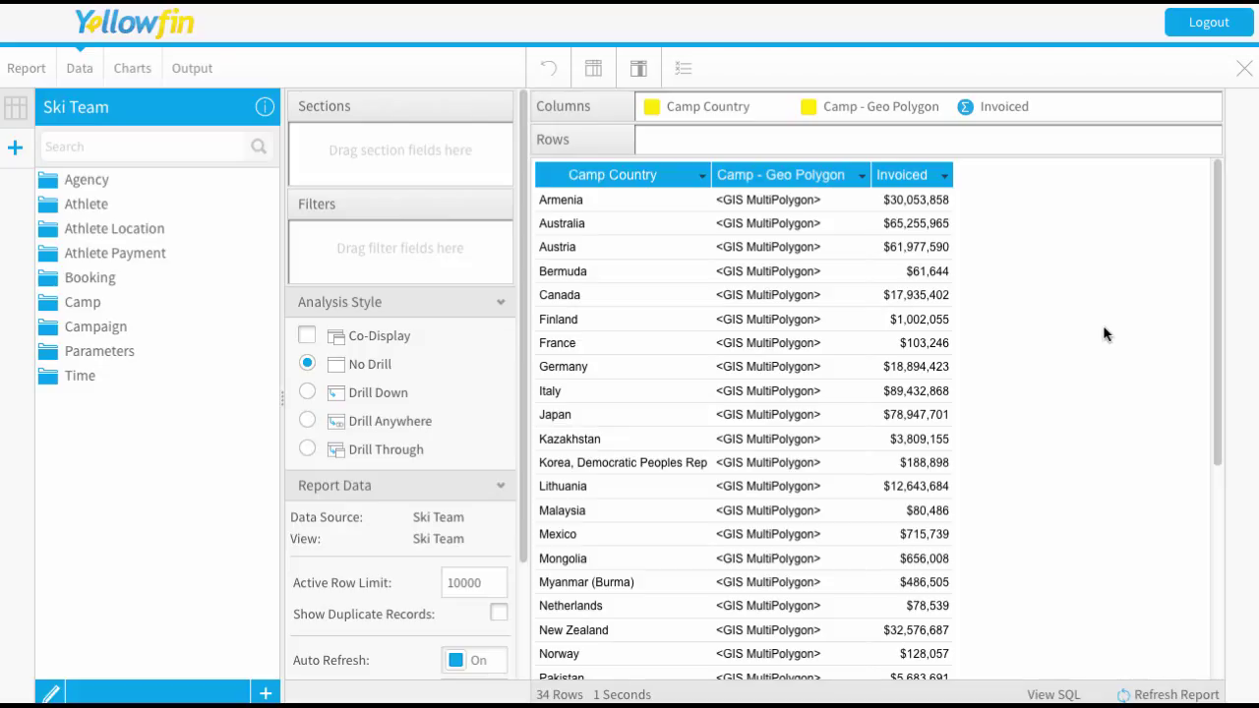
# Expand the Camp folder in the Data step's field tree.
pyautogui.click(49, 305)
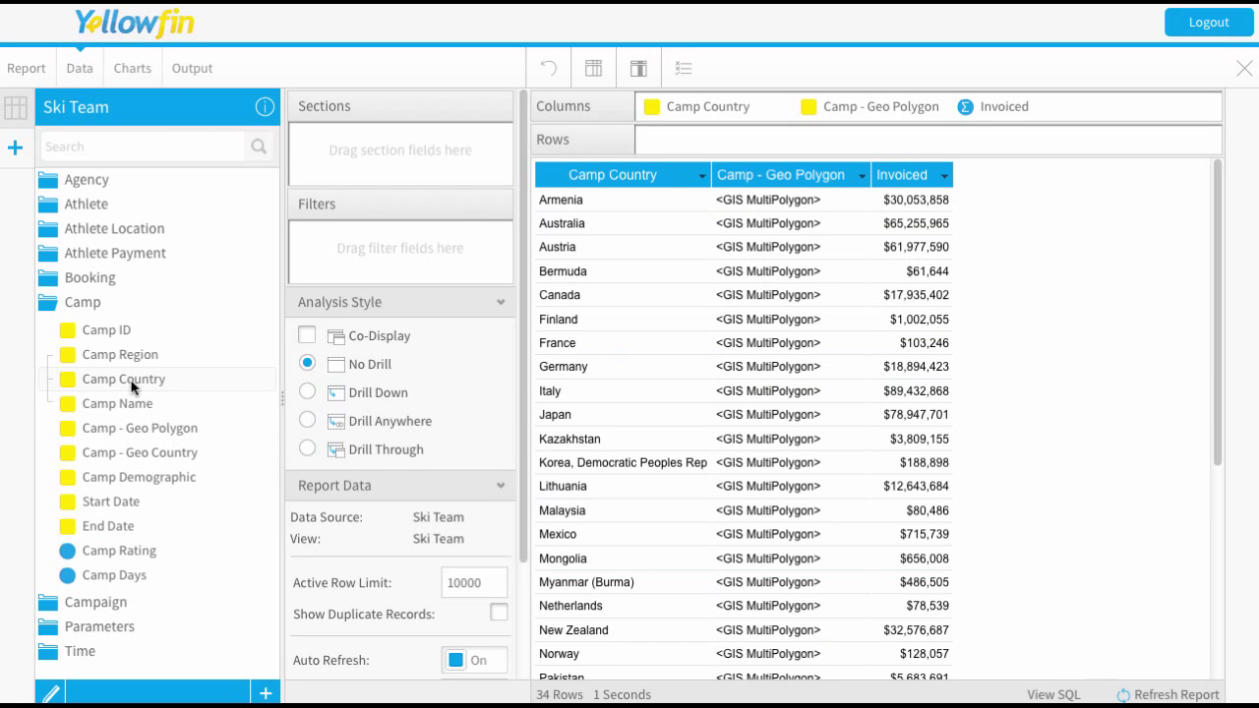
pyautogui.moveTo(131, 388)
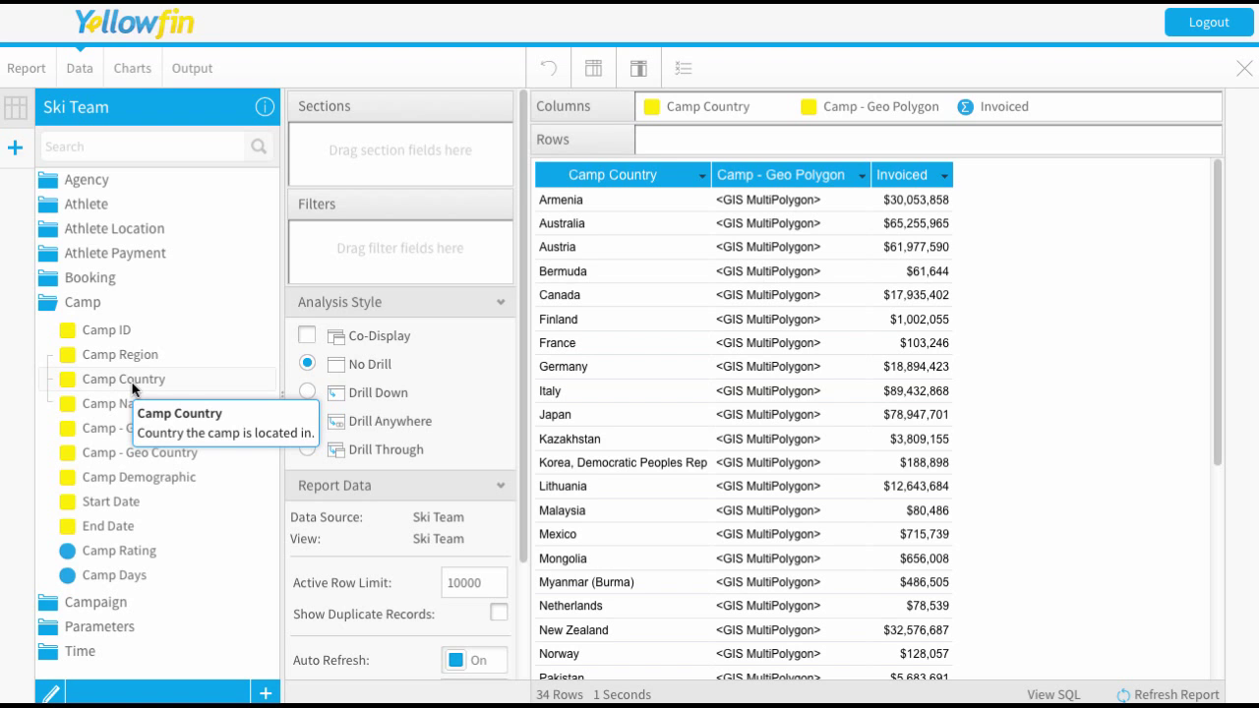
# Move to the Charts step and set the chart type to GIS Map.
pyautogui.click(134, 69)
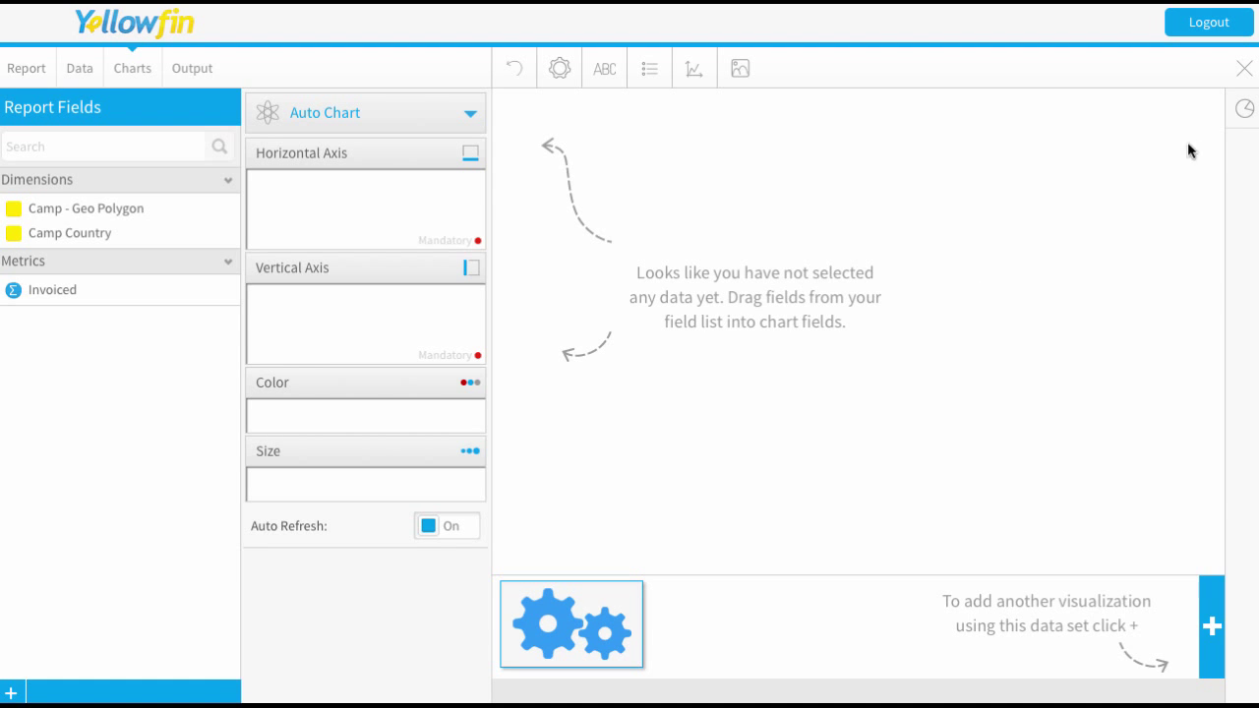
pyautogui.click(1245, 110)
pyautogui.scroll(-5, 1131, 295)
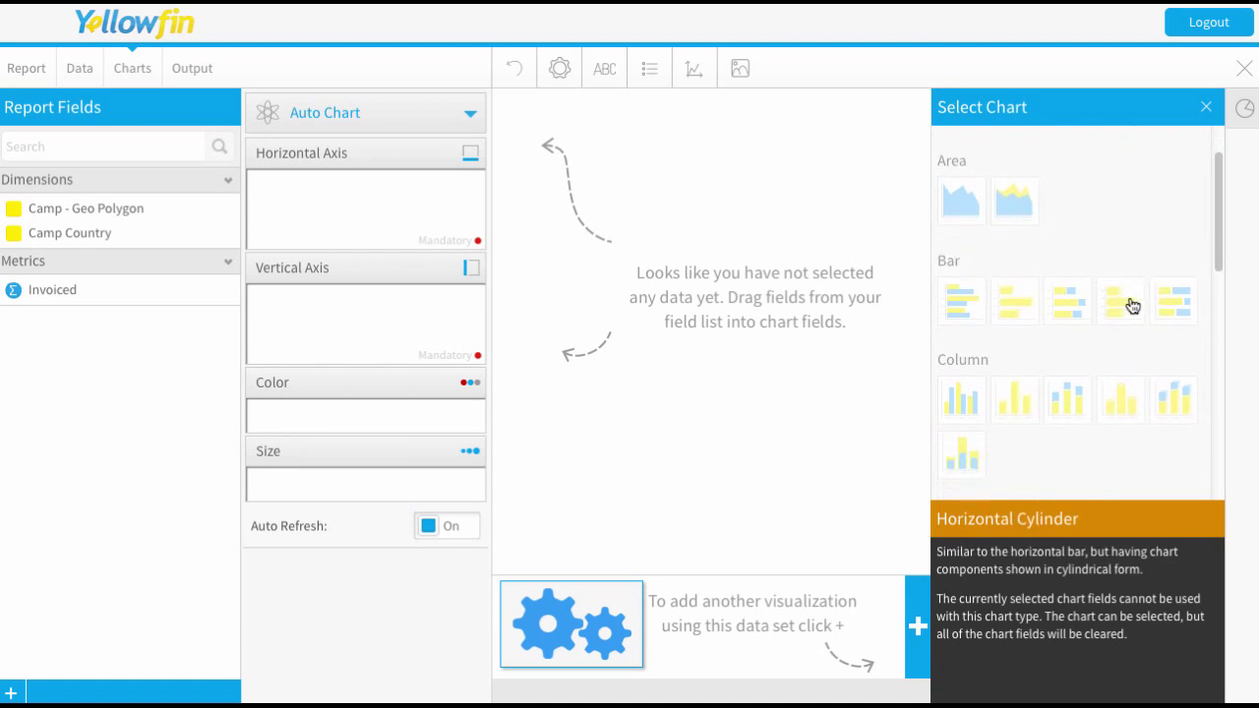
pyautogui.scroll(-1, 1145, 339)
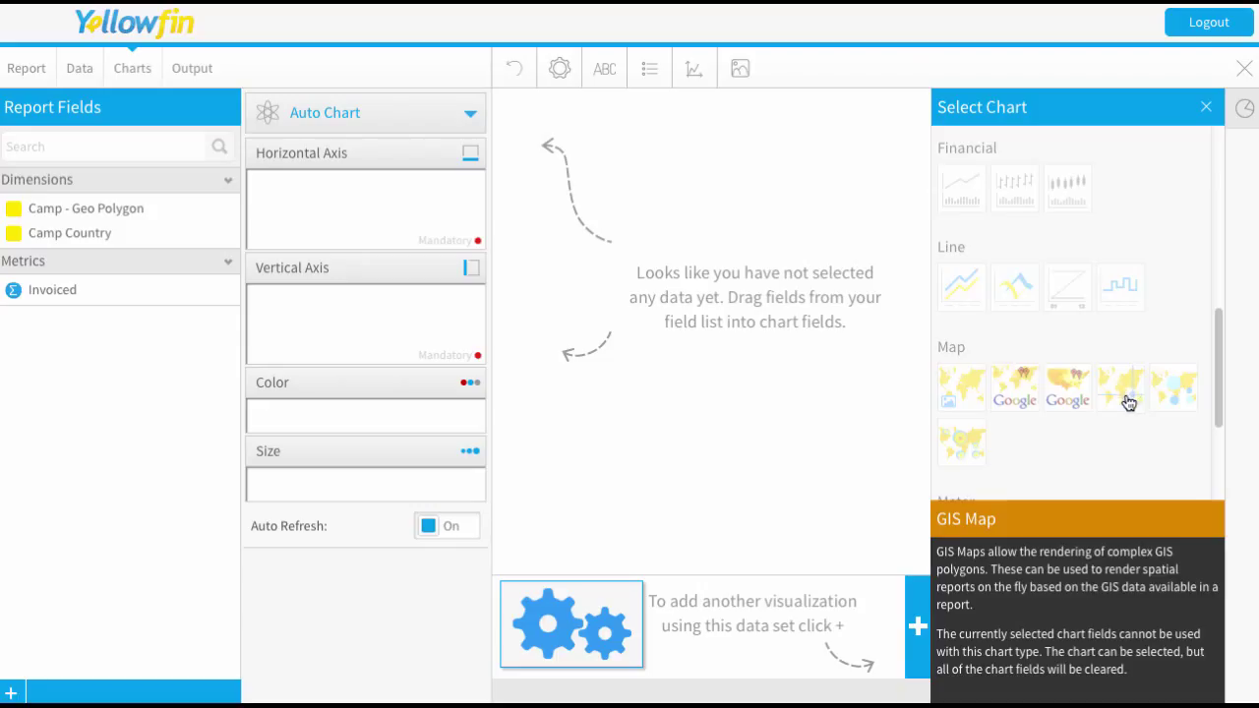
pyautogui.click(1130, 398)
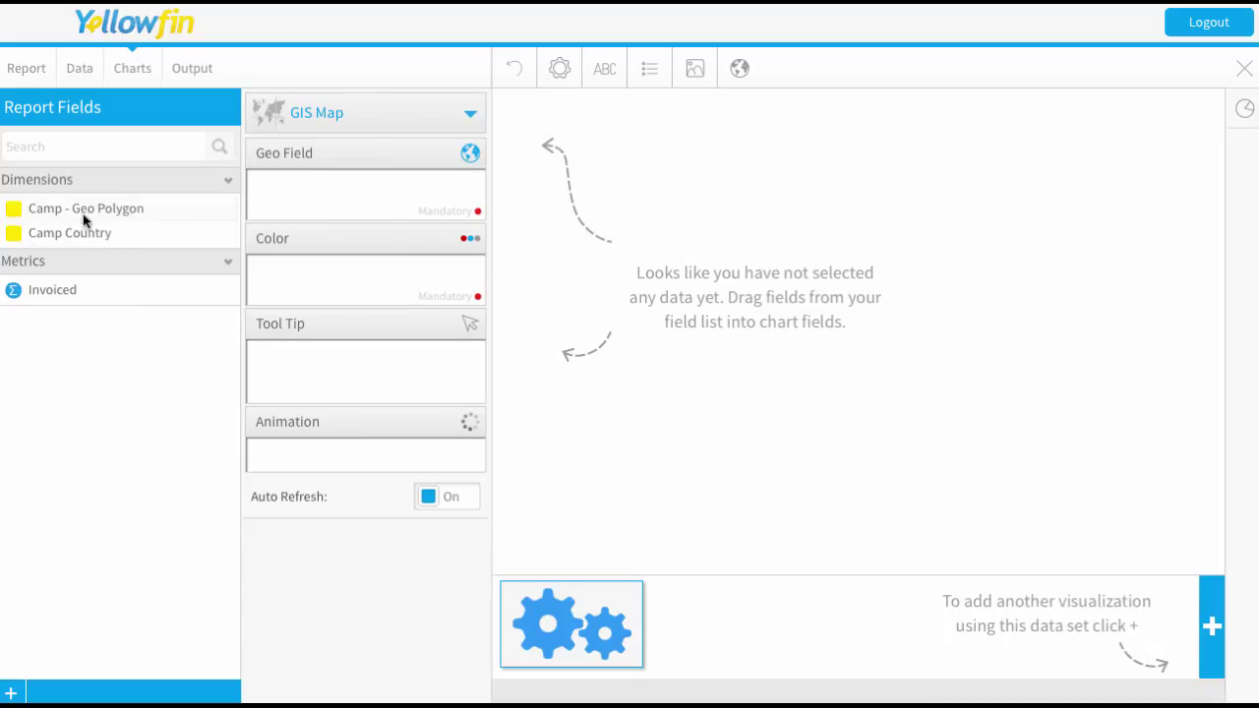
# Assign Camp - Geo Polygon to Geo Field, Invoiced to Color, and Camp Country plus Invoiced to Tool Tip.
pyautogui.moveTo(84, 216); pyautogui.dragTo(323, 192)
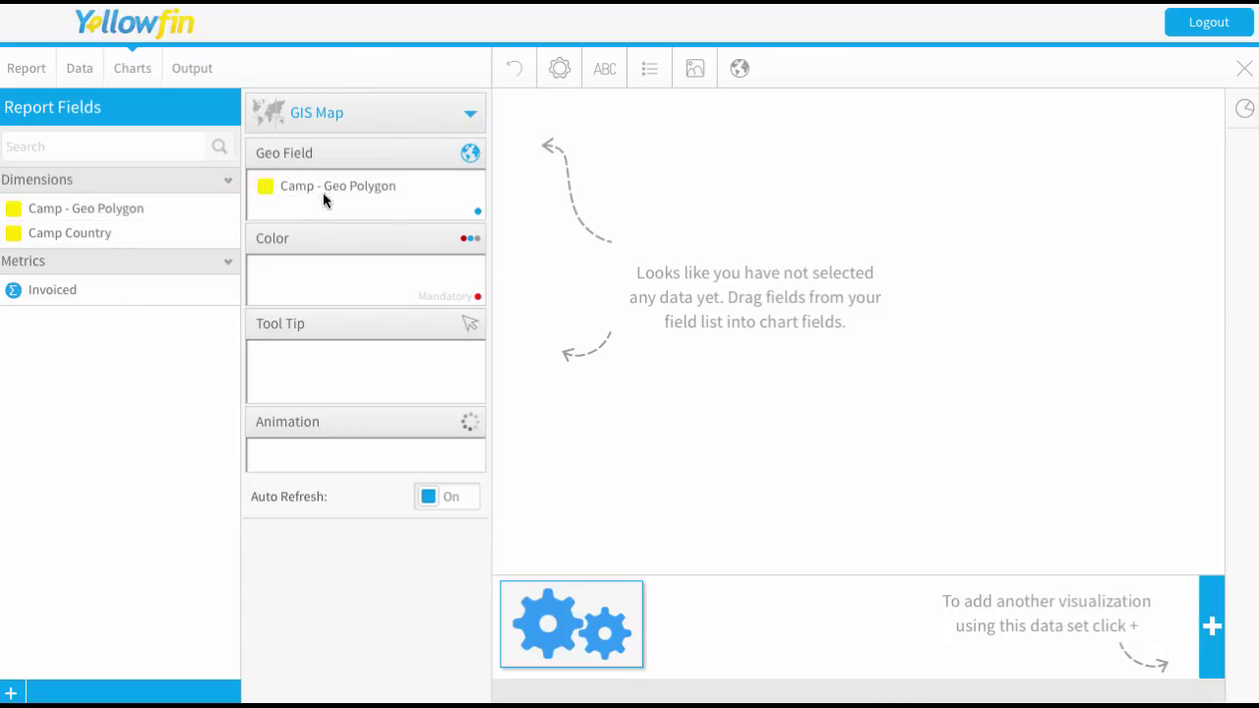
pyautogui.moveTo(56, 292); pyautogui.dragTo(329, 278)
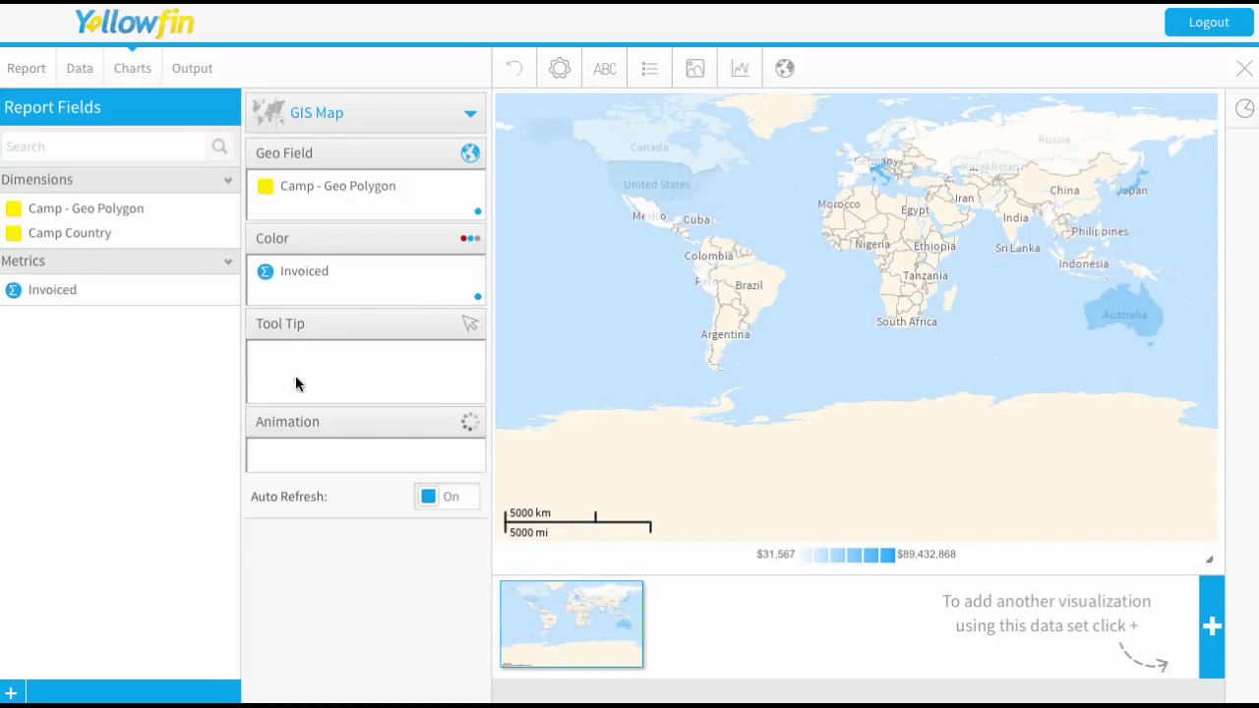
pyautogui.moveTo(40, 234); pyautogui.dragTo(333, 362)
pyautogui.moveTo(68, 295); pyautogui.dragTo(340, 392)
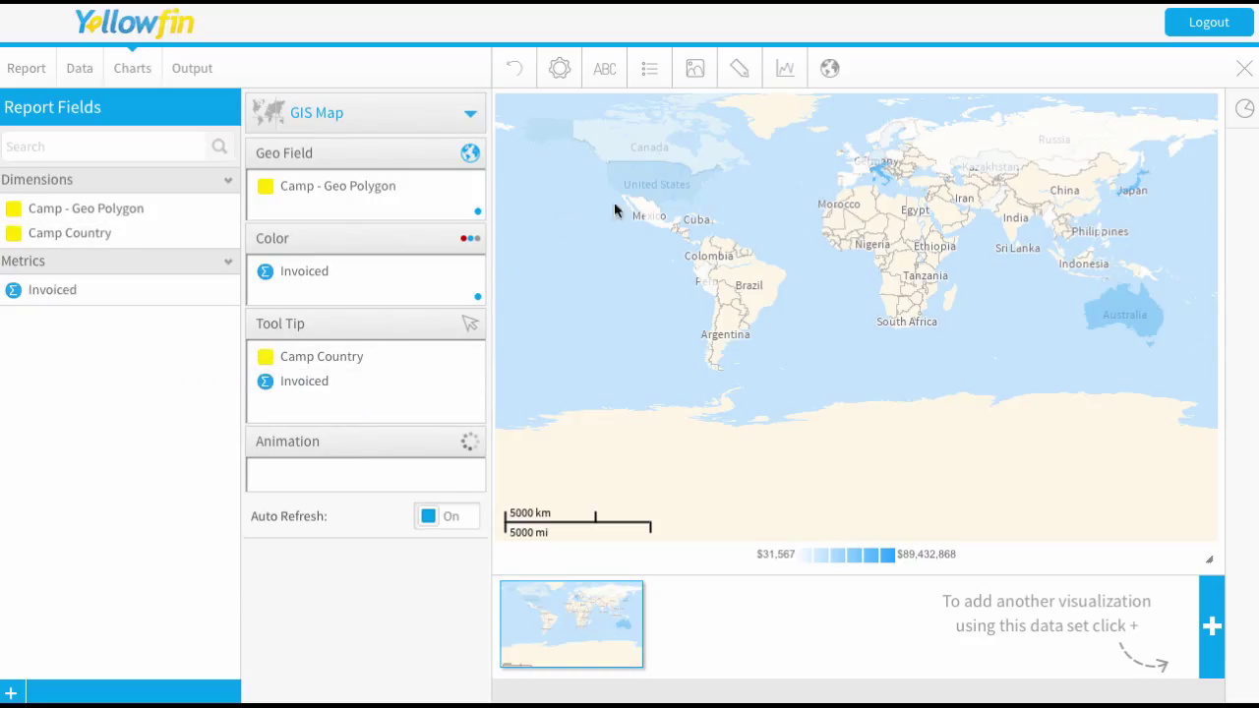
pyautogui.moveTo(629, 178)
# Switch Invoiced's series colours to a Custom Set with three colour stops.
pyautogui.click(469, 273)
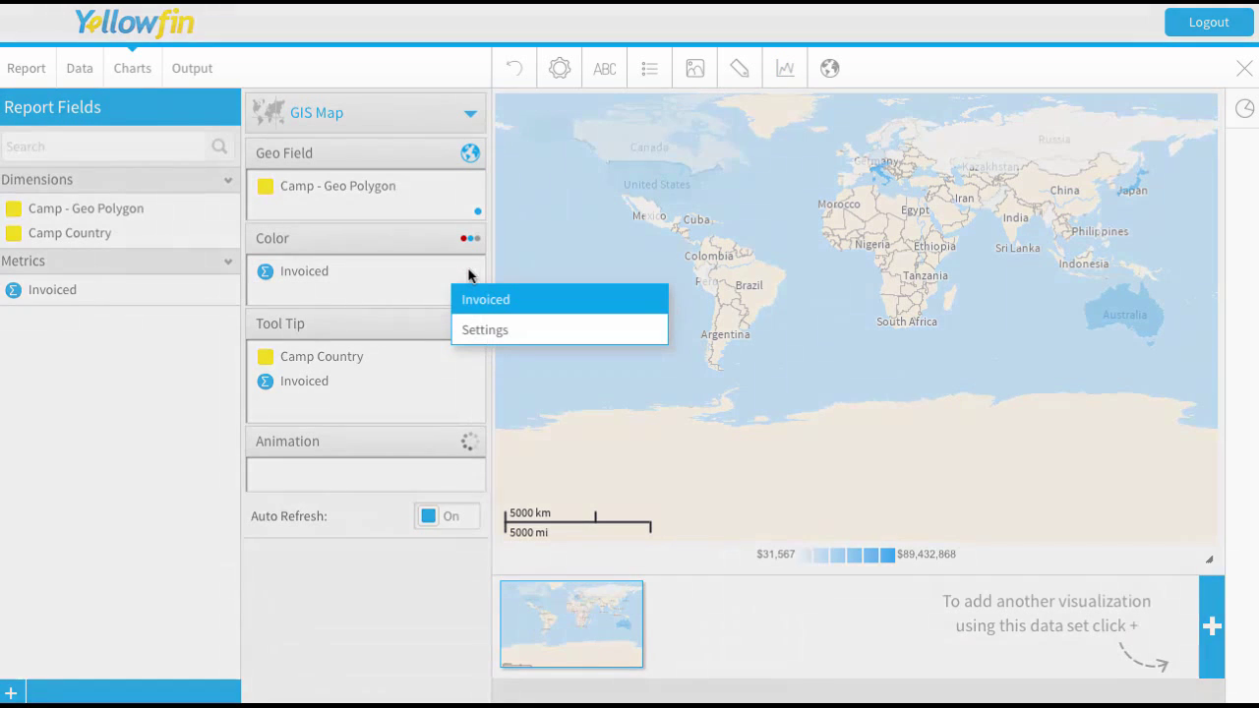
pyautogui.click(478, 332)
pyautogui.click(1131, 321)
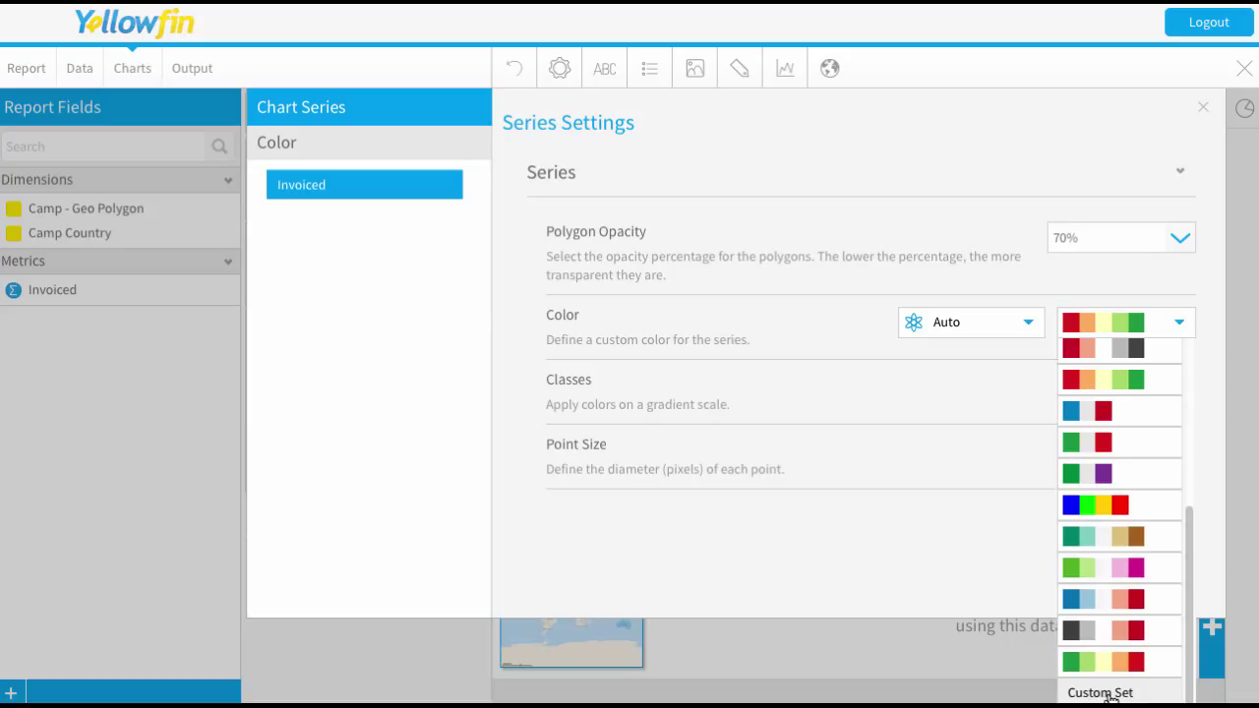
pyautogui.click(1101, 693)
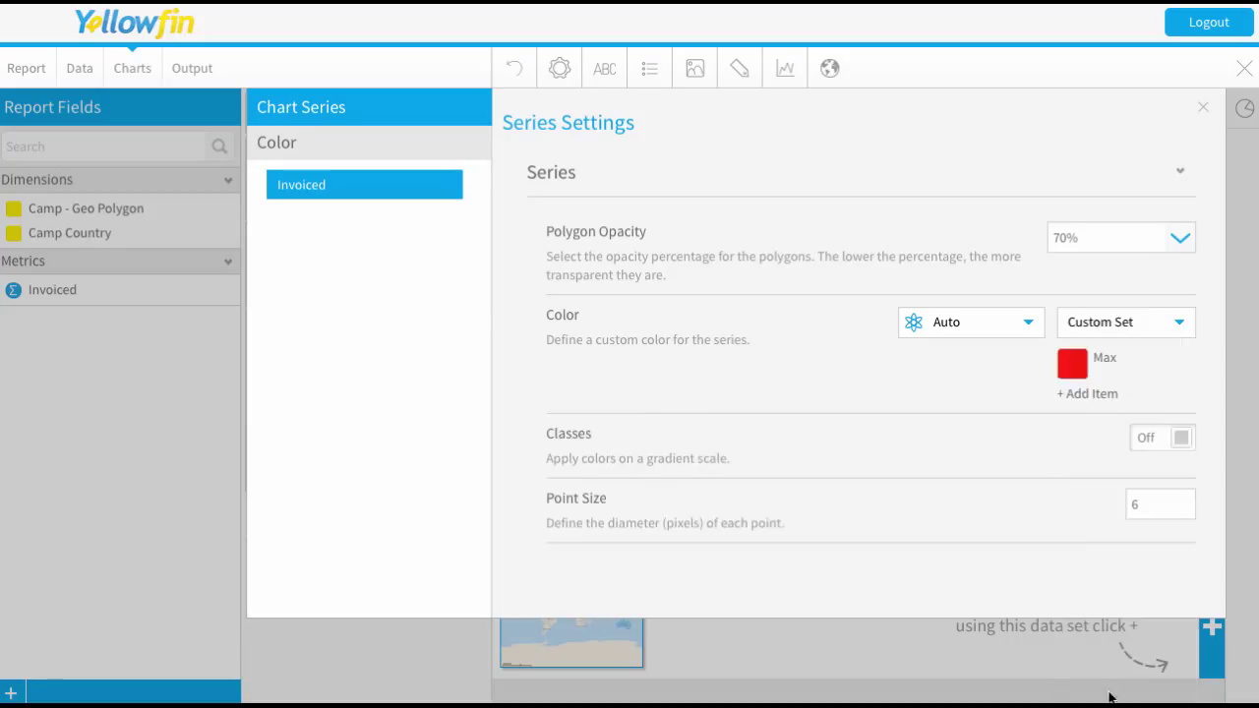
pyautogui.click(1090, 396)
pyautogui.click(1103, 430)
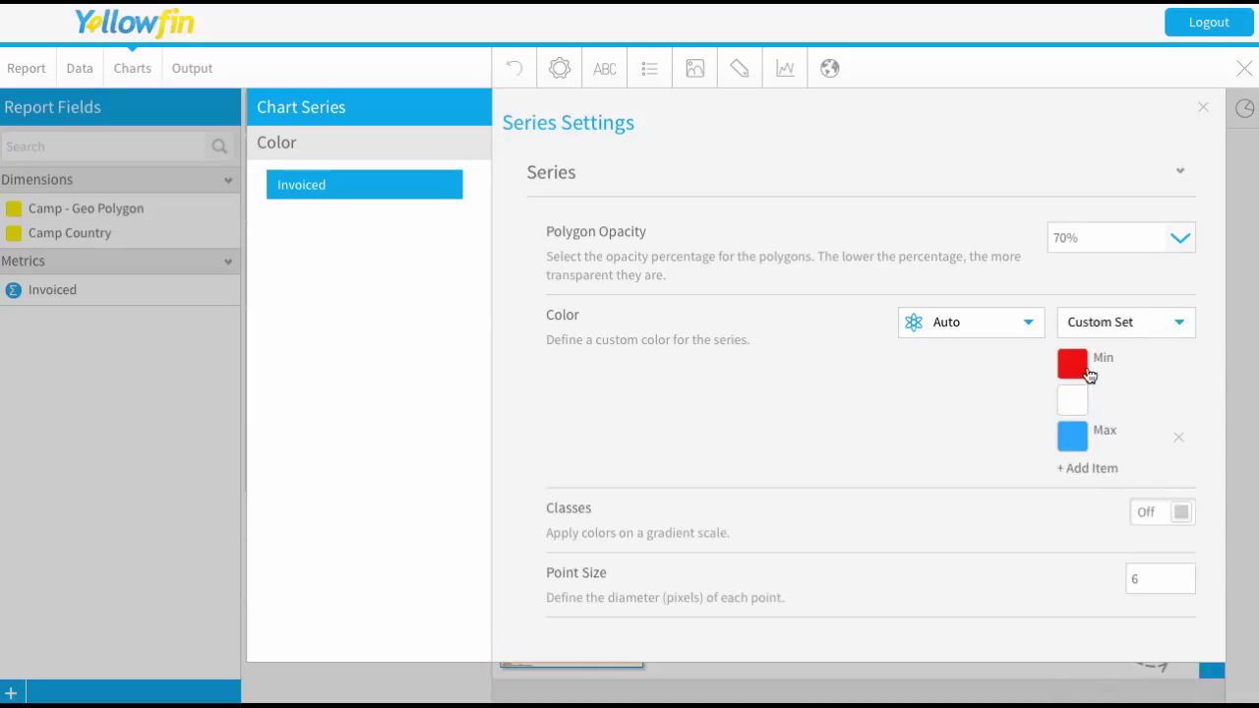
# Set the colour stops to dark red minimum, yellow middle and green maximum.
pyautogui.click(1073, 364)
pyautogui.click(1033, 405)
pyautogui.click(1073, 400)
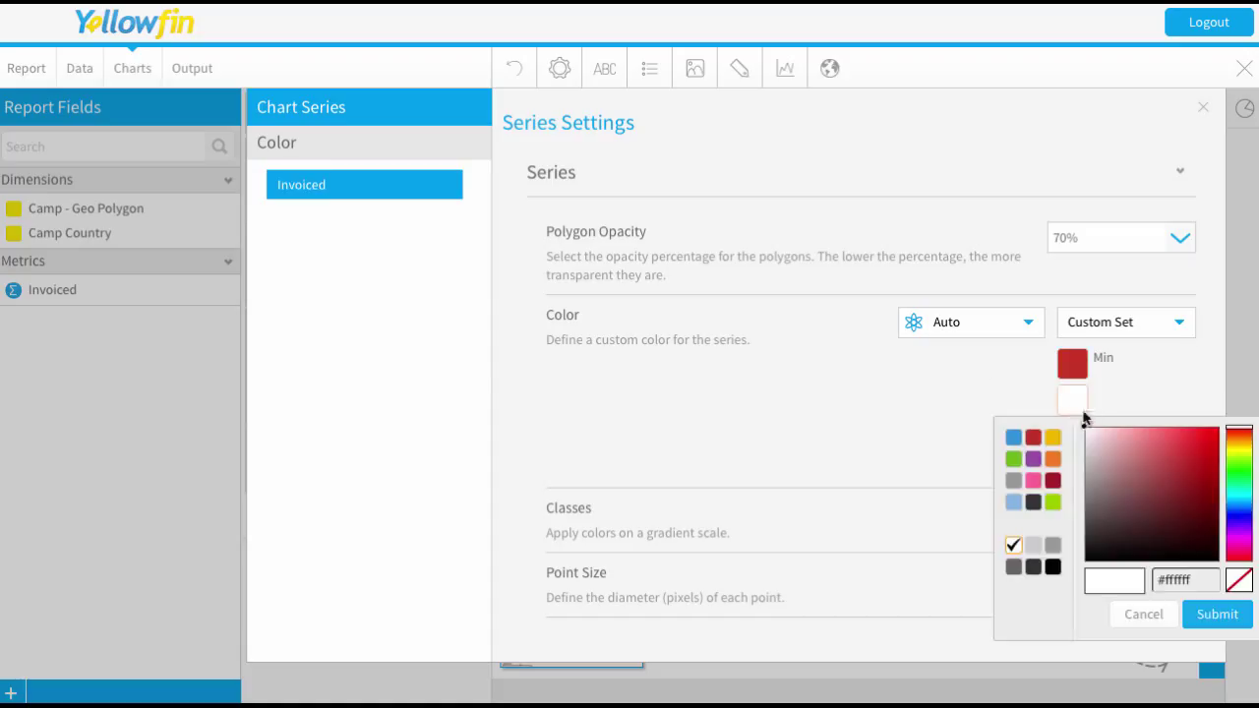
pyautogui.click(1053, 438)
pyautogui.click(1086, 436)
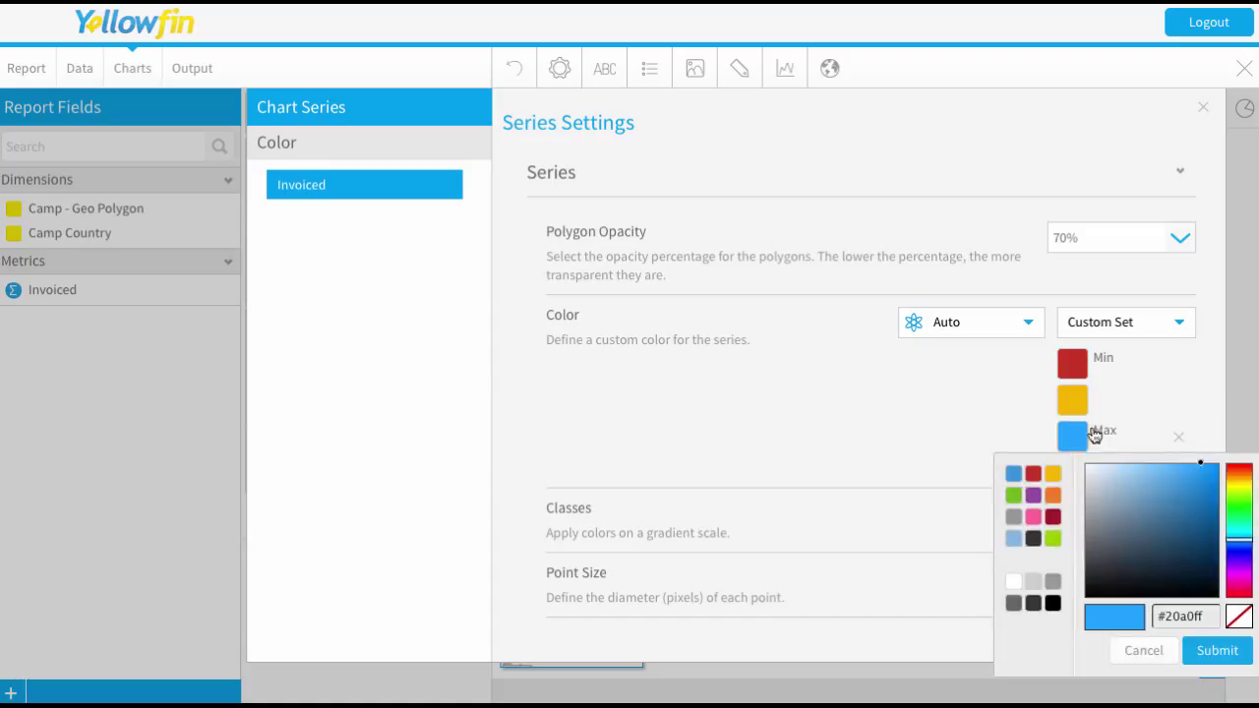
pyautogui.click(1013, 495)
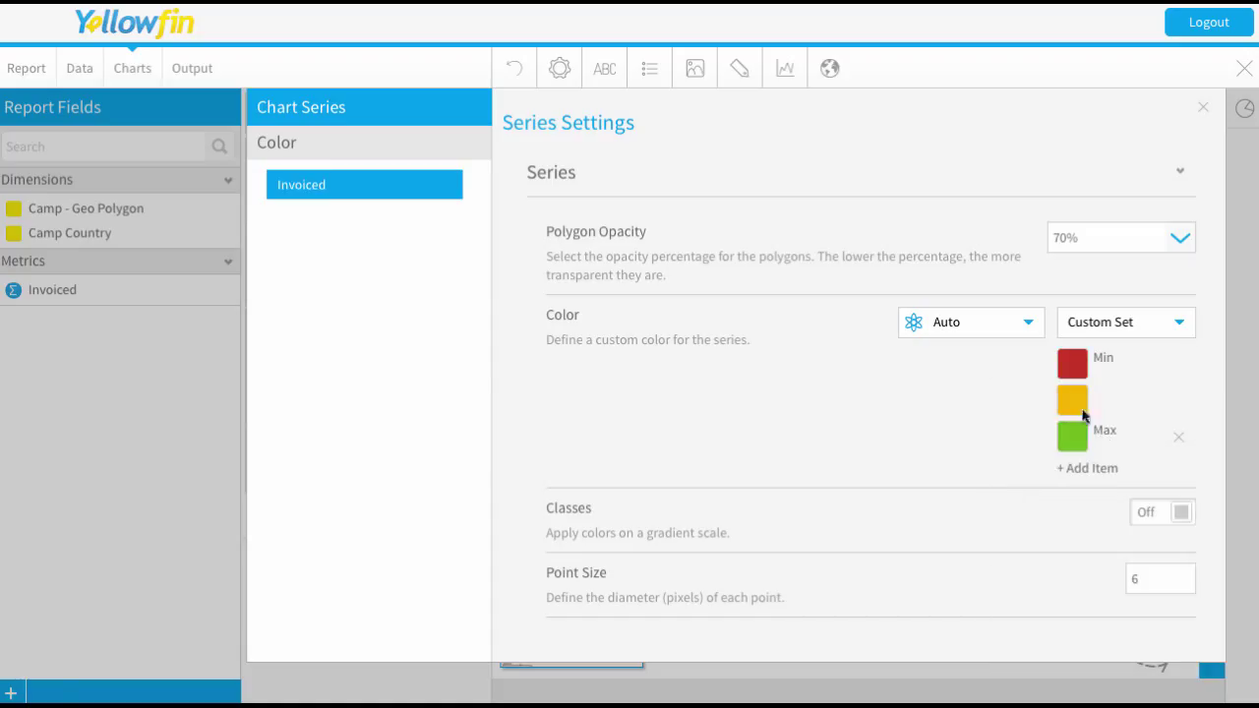
pyautogui.click(1208, 110)
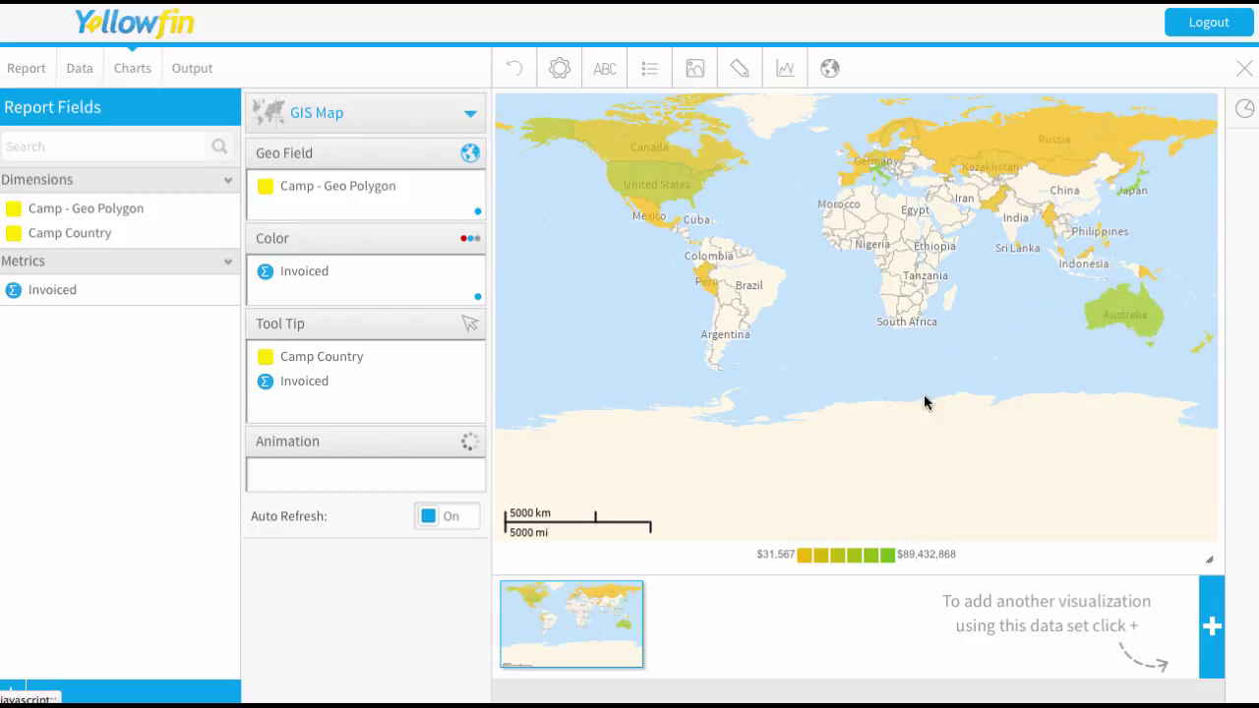
# Add a new map layer from the Countries geographic pack data.
pyautogui.click(1212, 631)
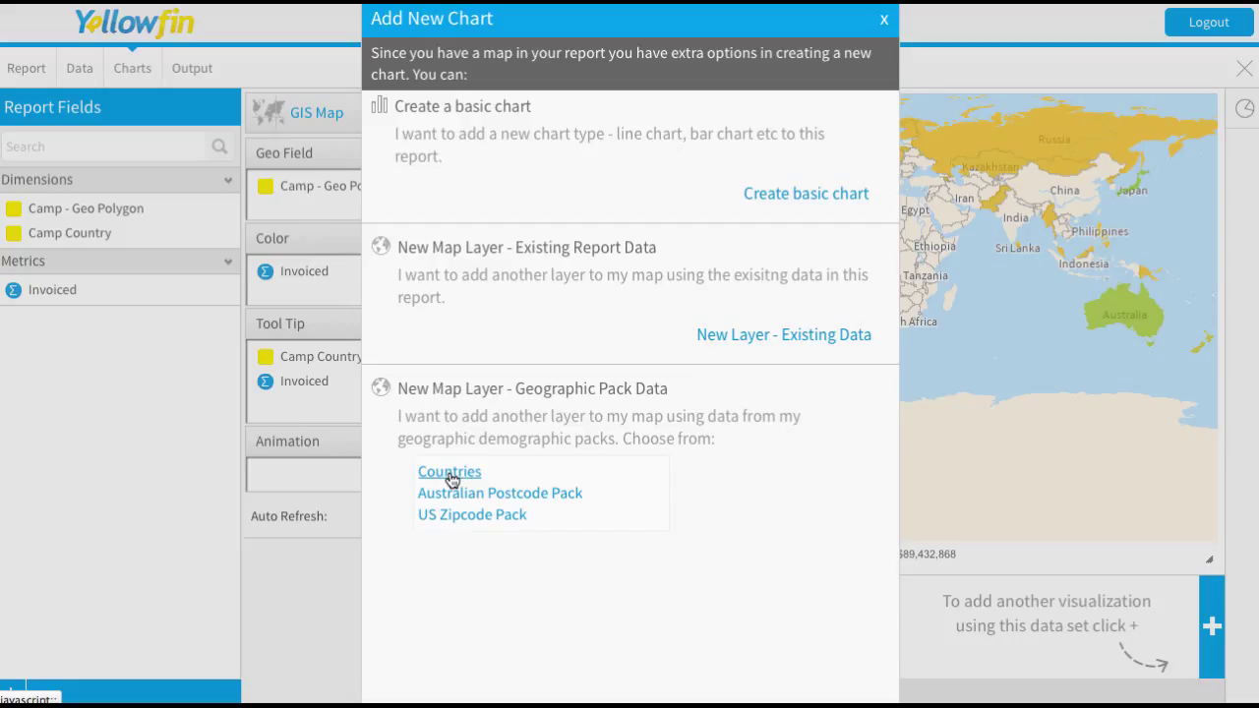
pyautogui.click(450, 473)
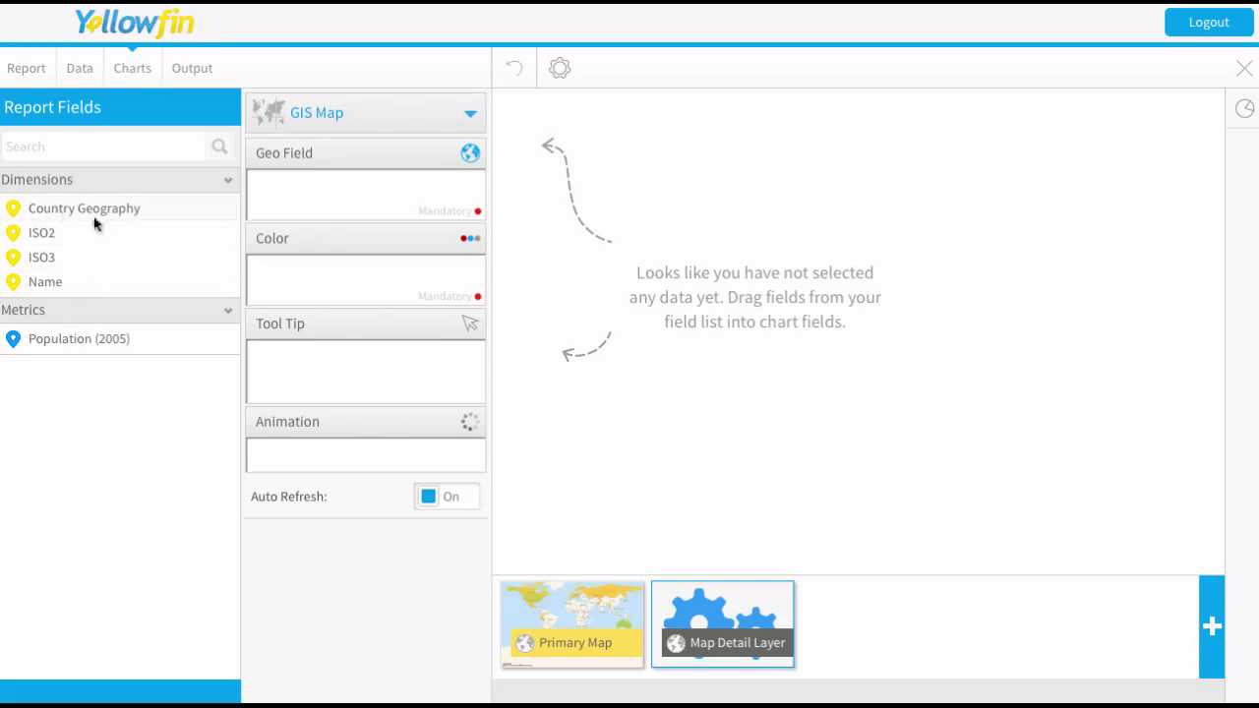
# Assign Country Geography to Geo Field, Population (2005) to Color, and Name plus Population (2005) to Tool Tip.
pyautogui.moveTo(62, 218); pyautogui.dragTo(321, 204)
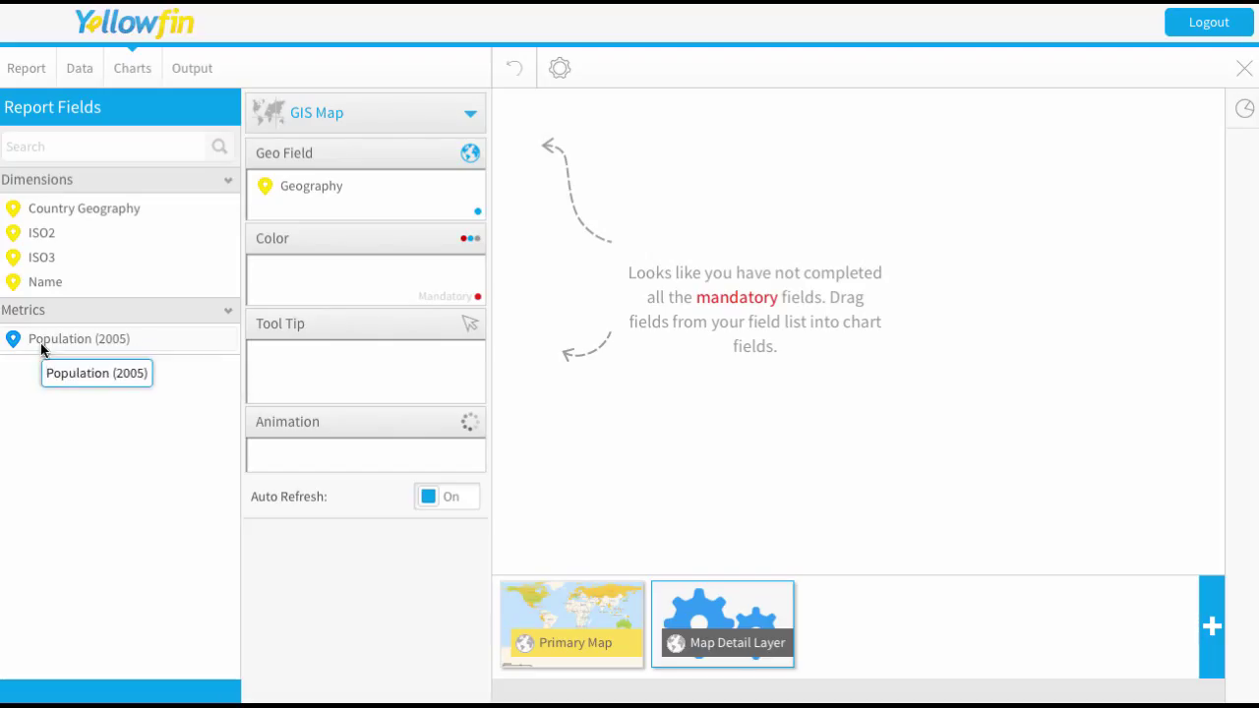
pyautogui.moveTo(50, 344); pyautogui.dragTo(321, 278)
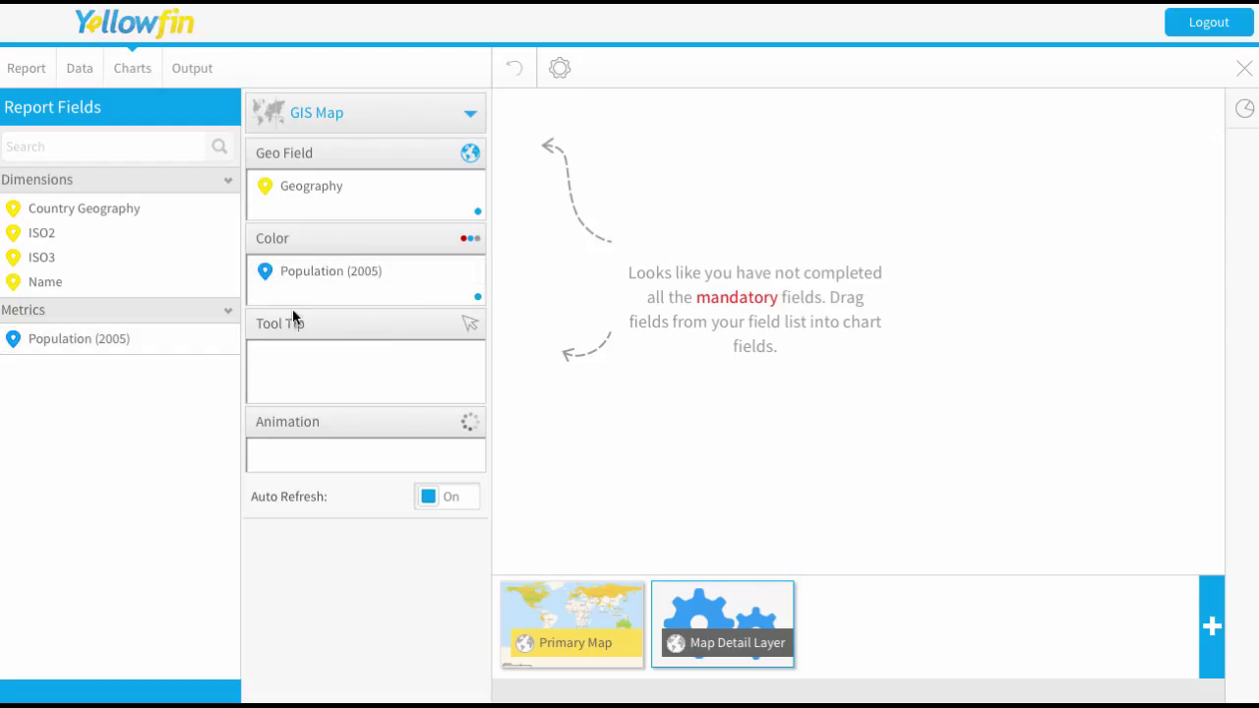
pyautogui.moveTo(61, 288); pyautogui.dragTo(316, 361)
pyautogui.moveTo(56, 346); pyautogui.dragTo(348, 385)
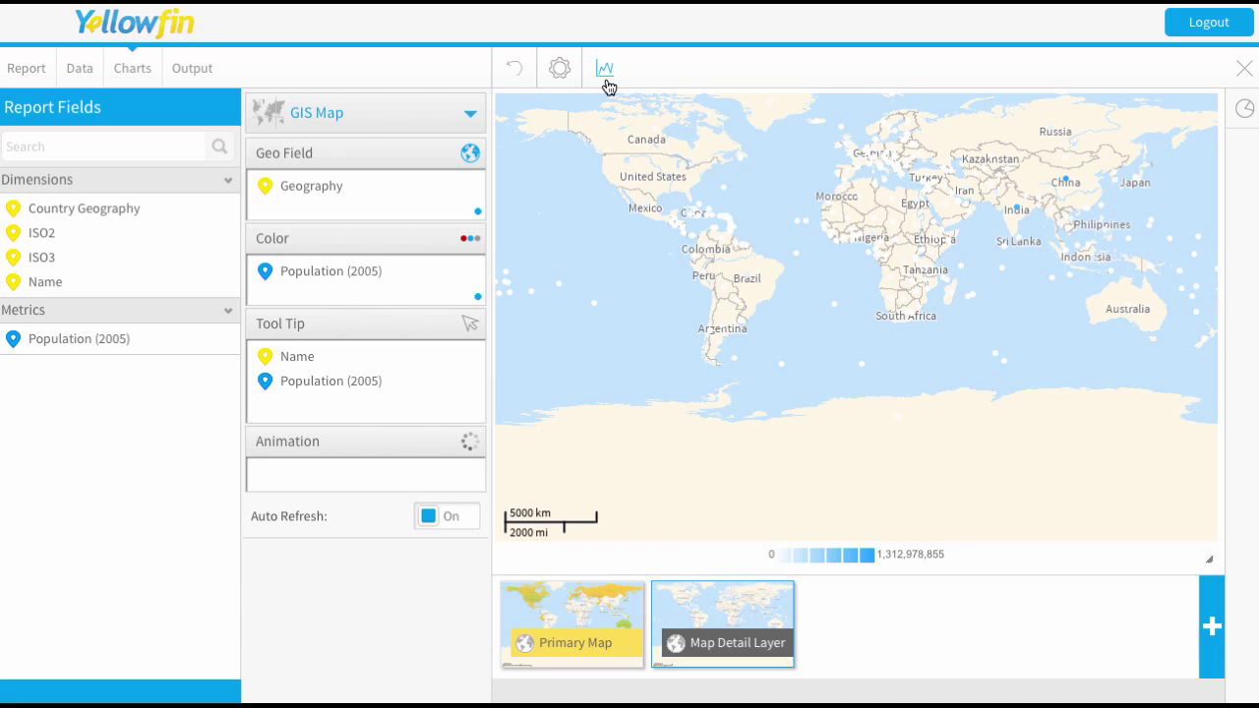
# Set the population layer's middle colour stop to pink and its maximum to purple.
pyautogui.click(467, 279)
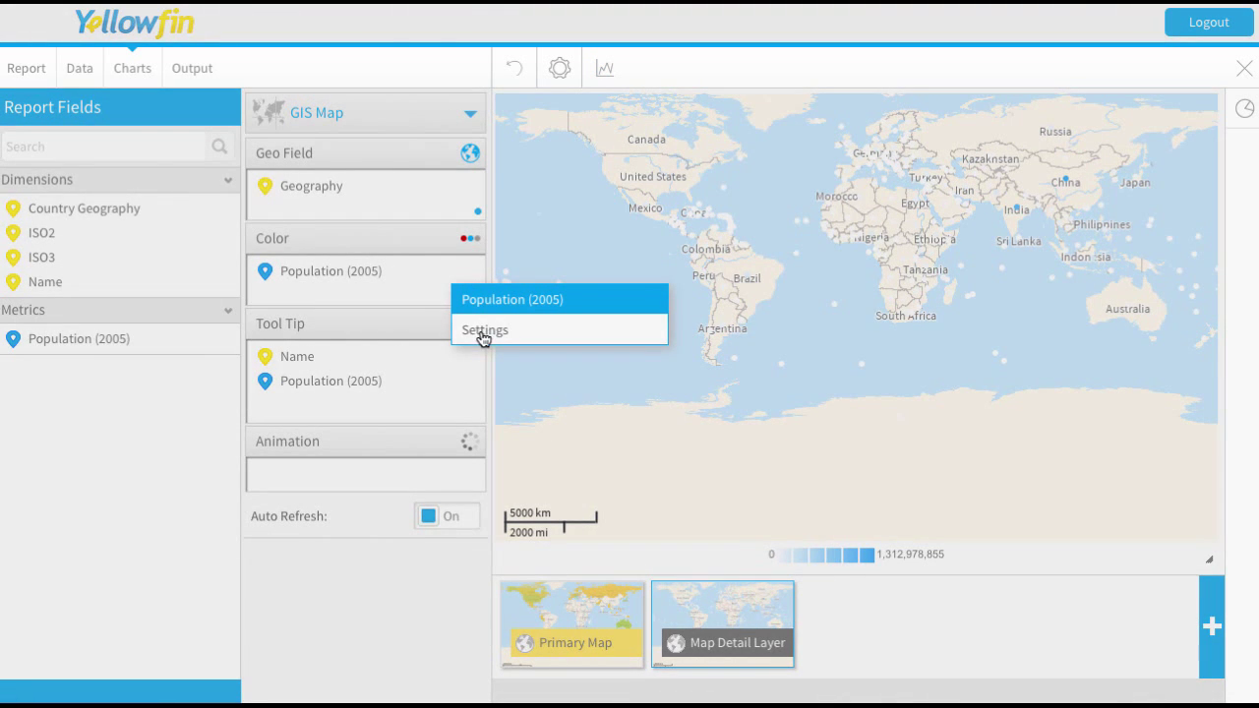
pyautogui.click(481, 333)
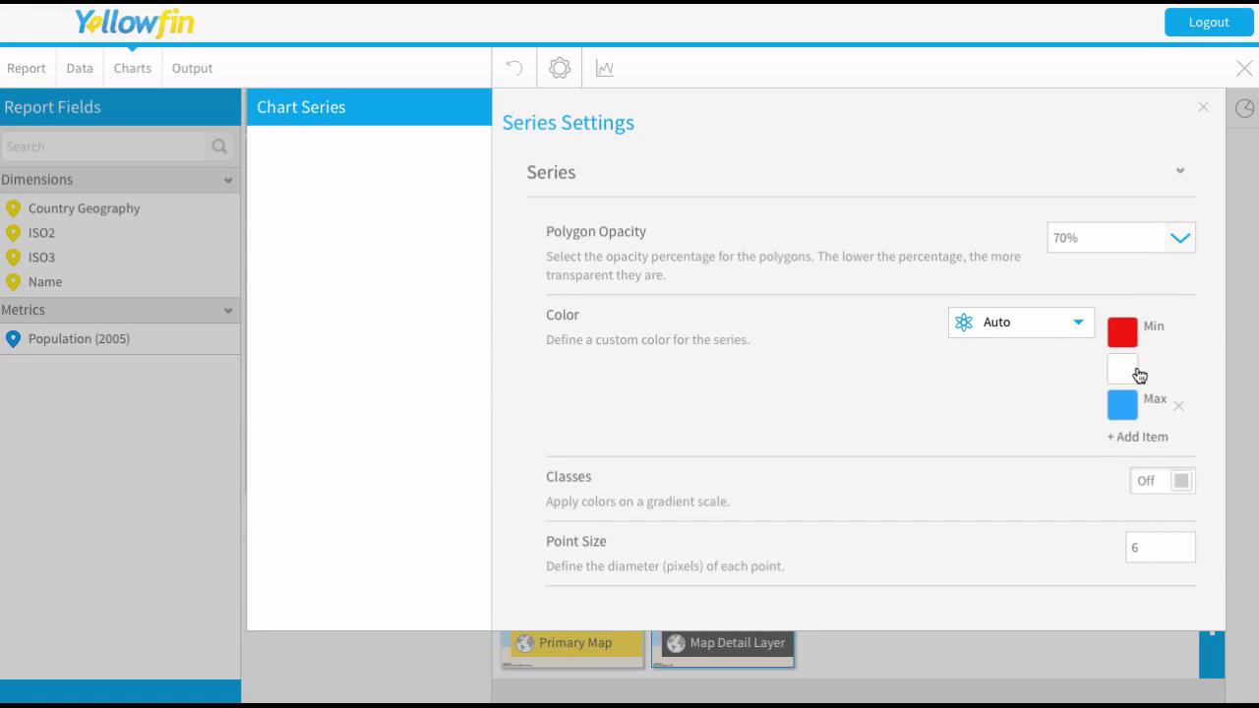
pyautogui.click(1125, 371)
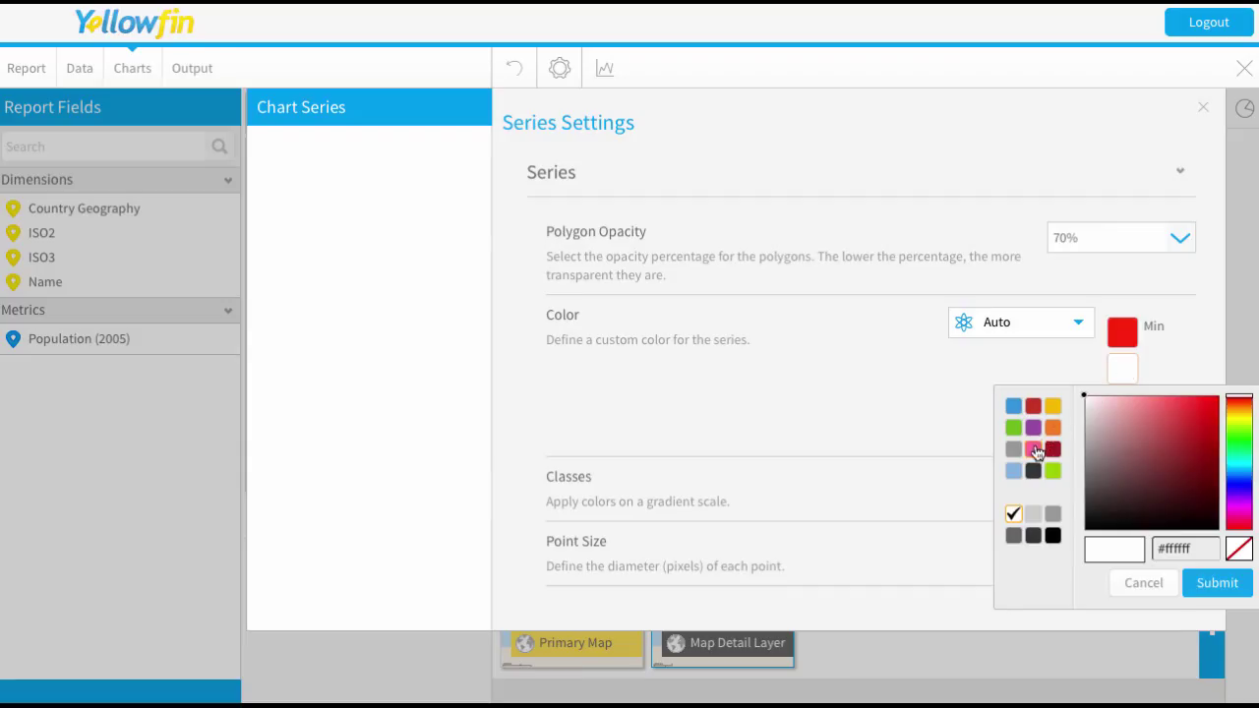
pyautogui.click(1033, 449)
pyautogui.click(1124, 407)
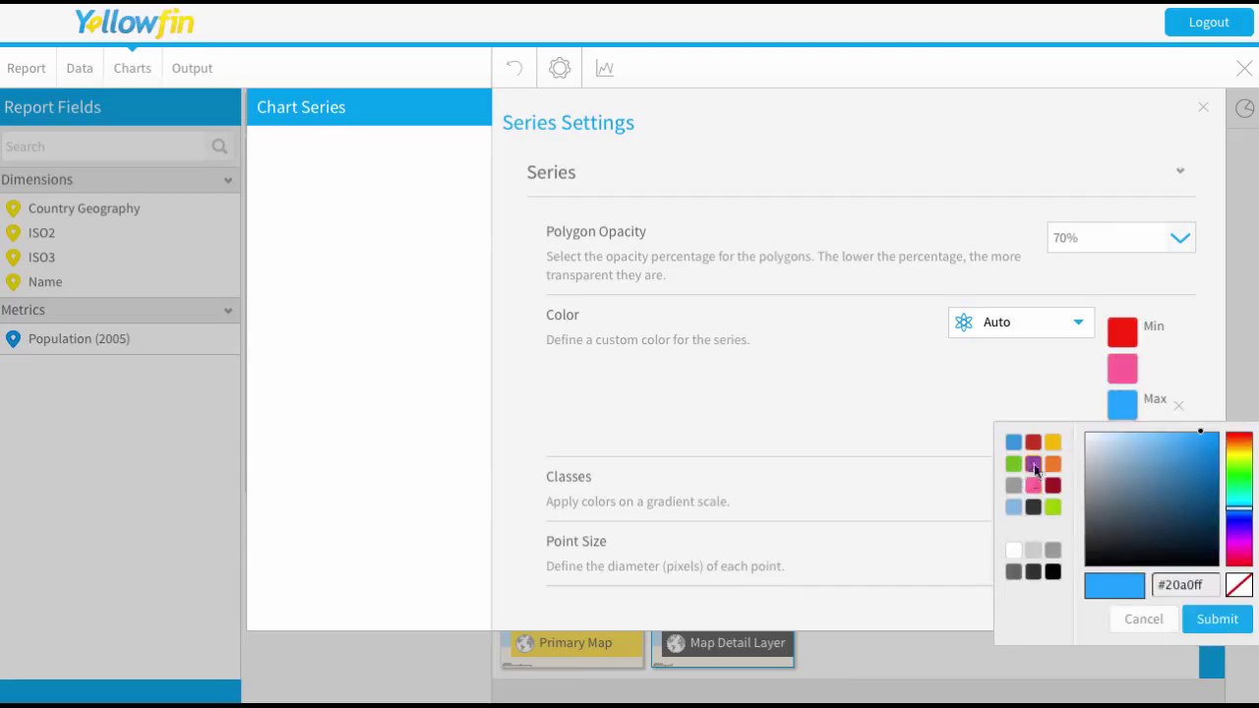
pyautogui.click(1039, 464)
pyautogui.click(1203, 108)
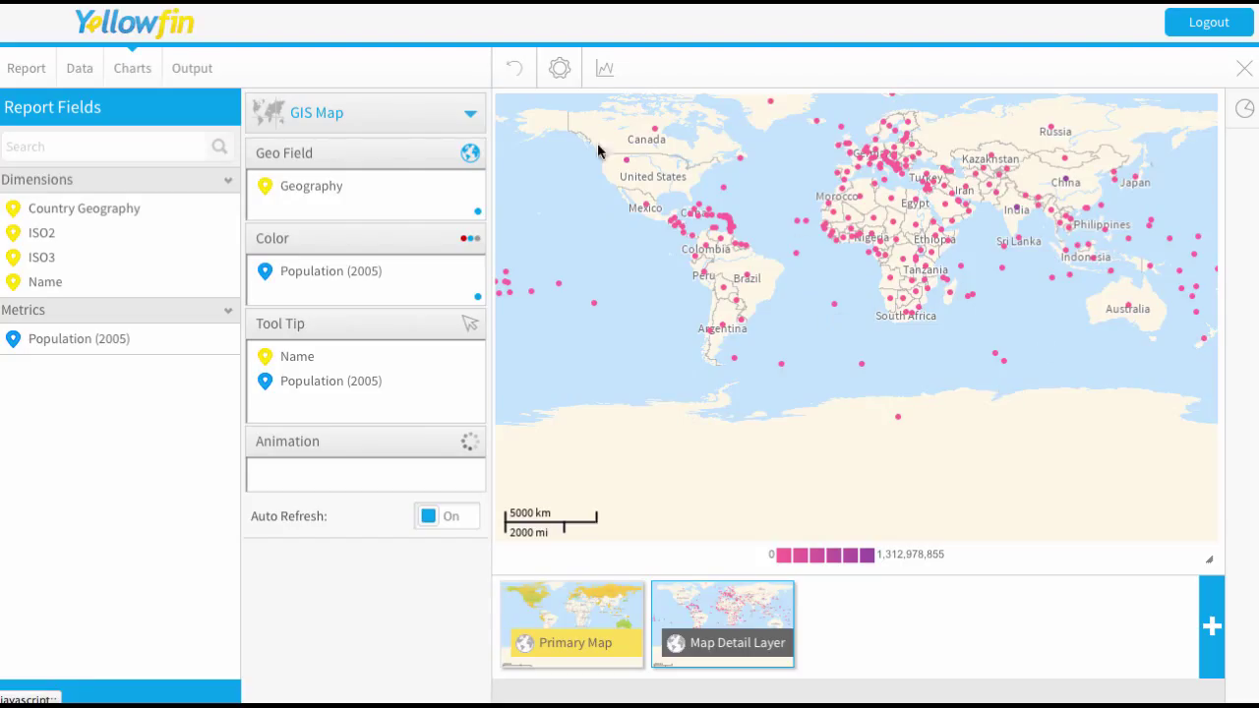
# Name the layer 'Population (2005)', turn Foreground and Selectable on, and set Default to Deselected.
pyautogui.click(561, 75)
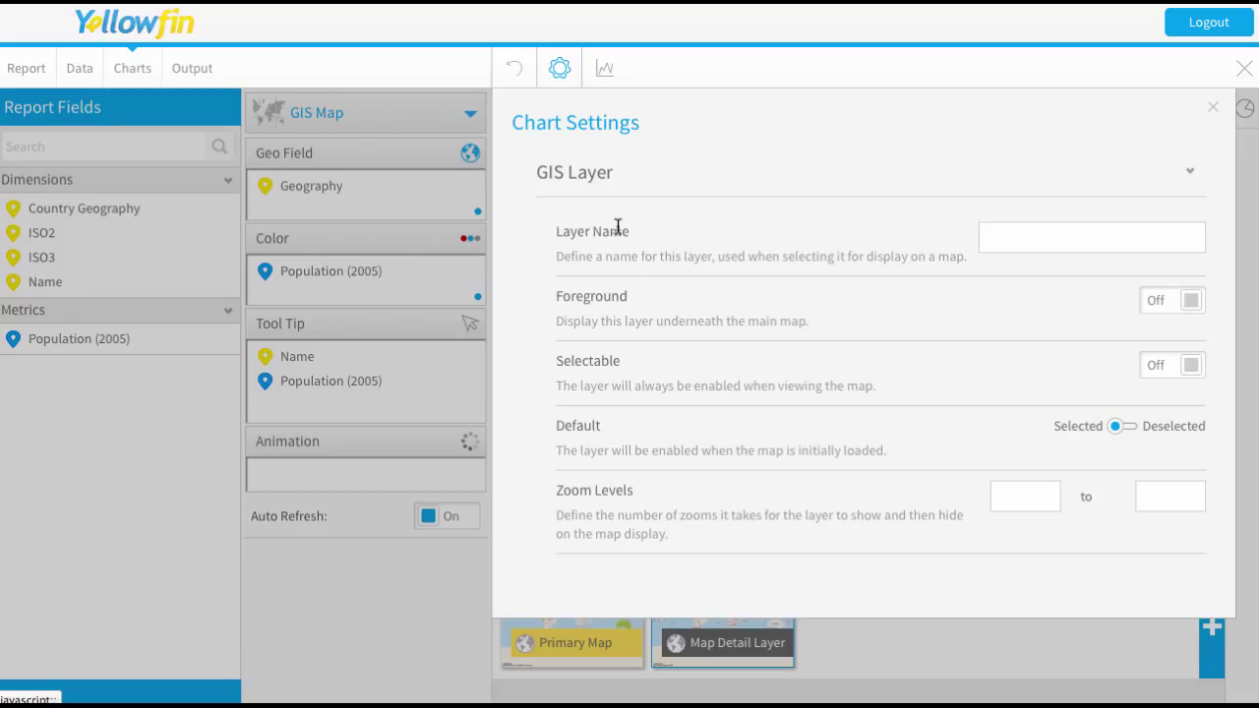
pyautogui.click(1055, 245)
pyautogui.write('Population (2005)')
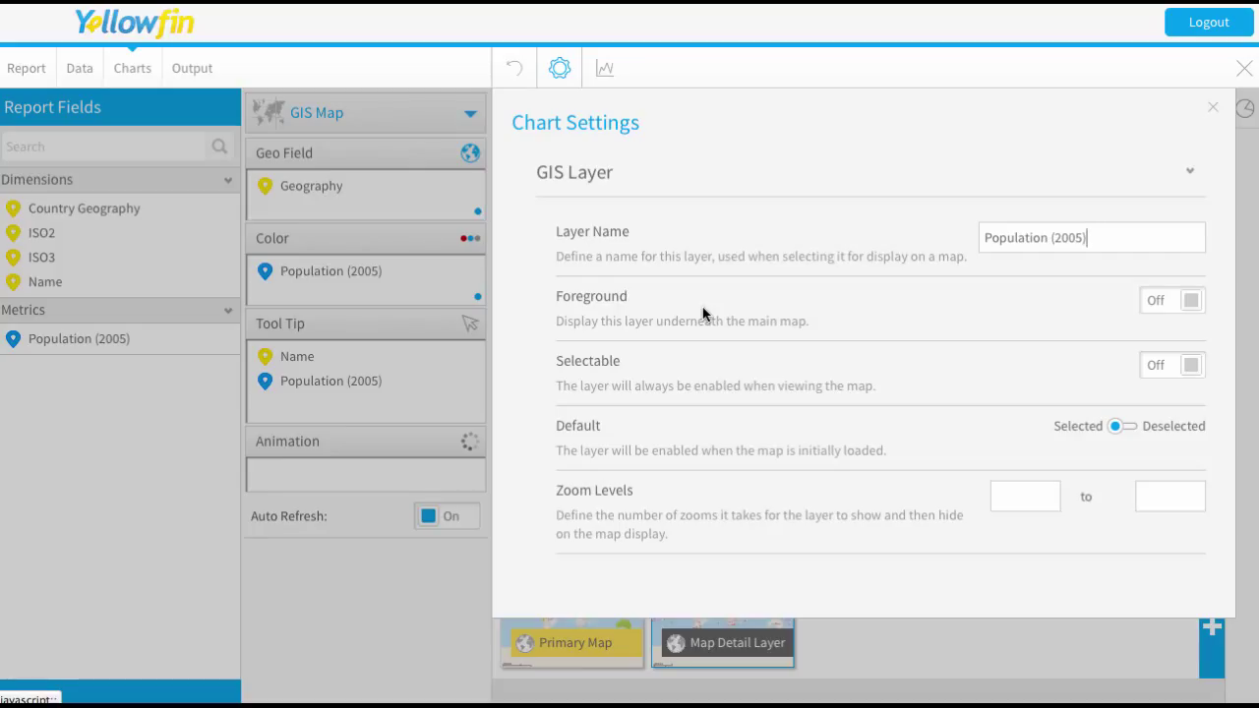
pyautogui.click(1159, 309)
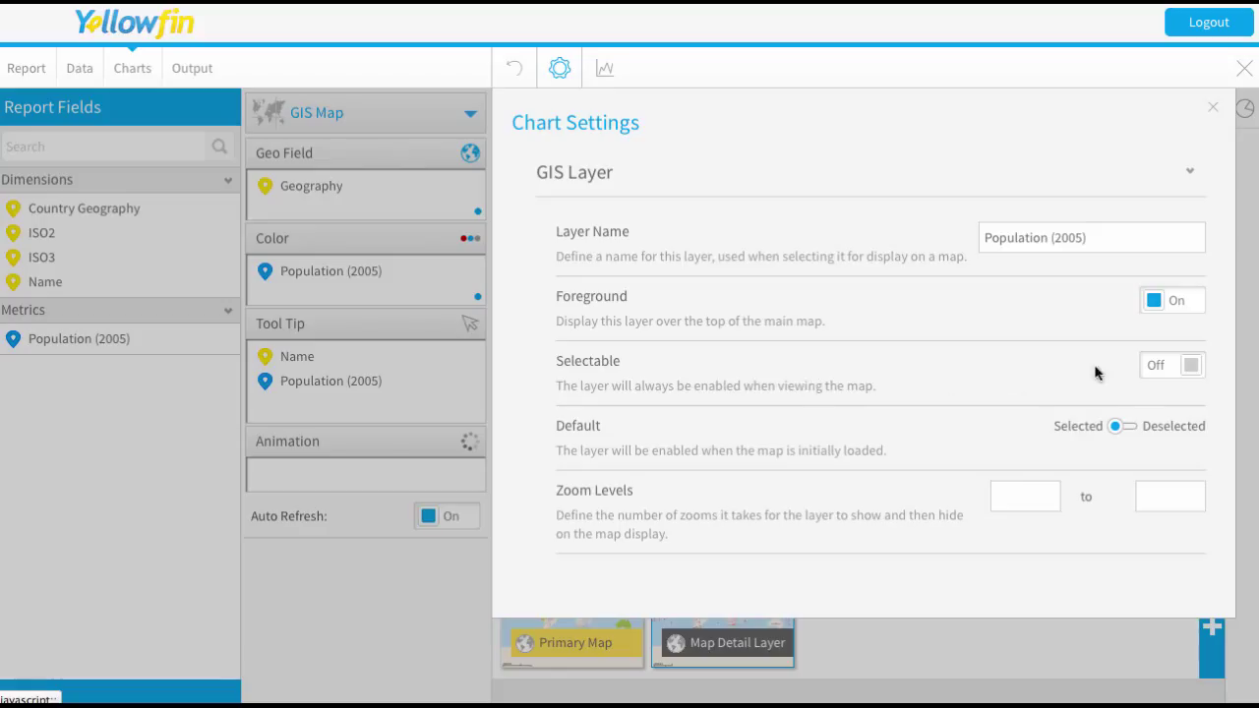
pyautogui.click(1148, 369)
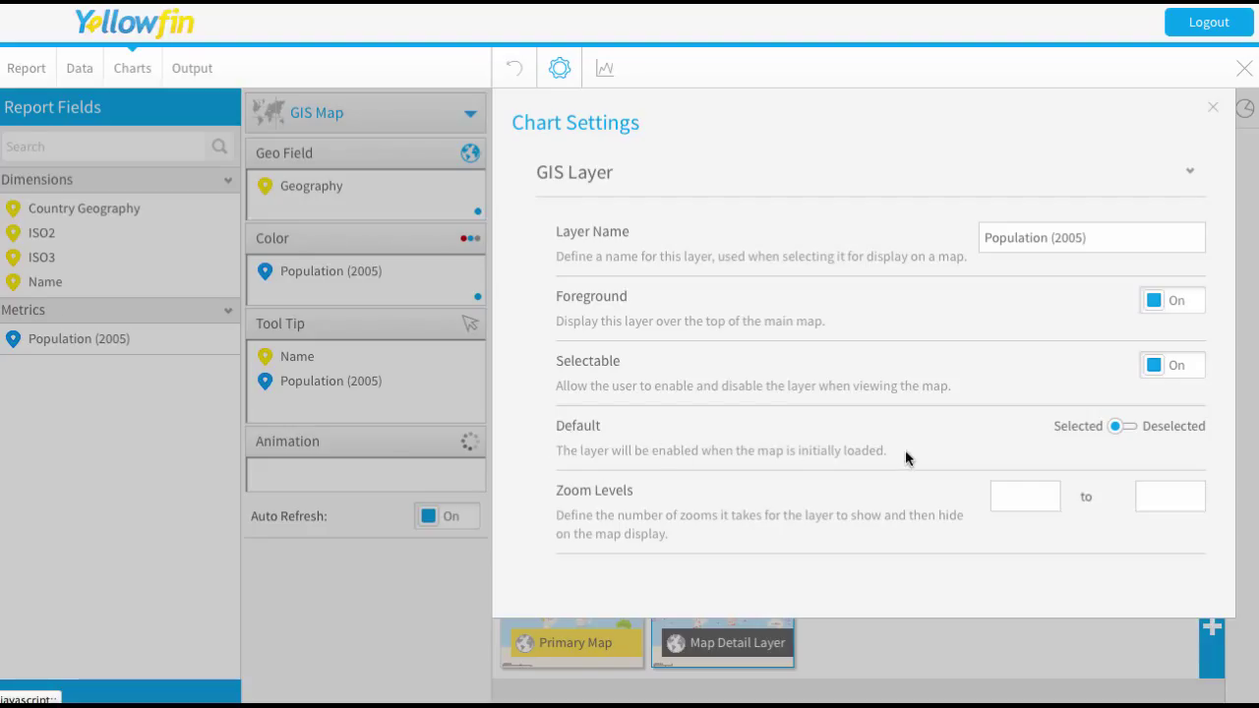
pyautogui.click(1136, 426)
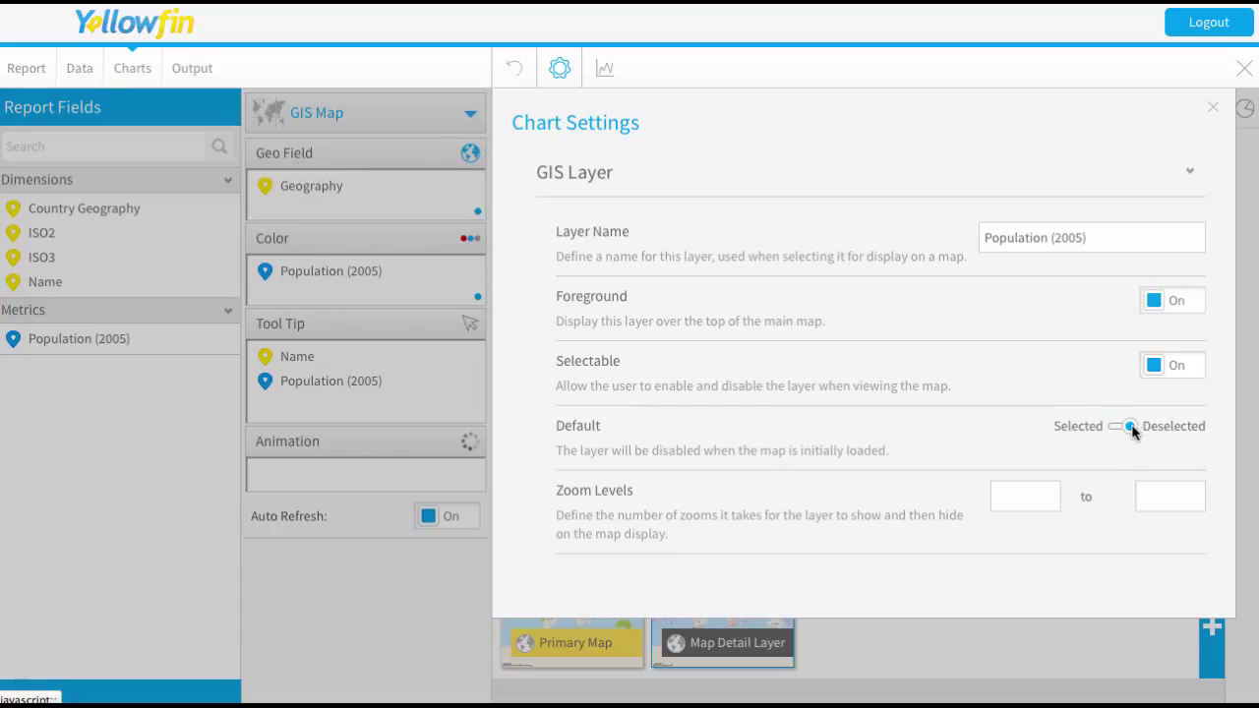
pyautogui.click(1215, 112)
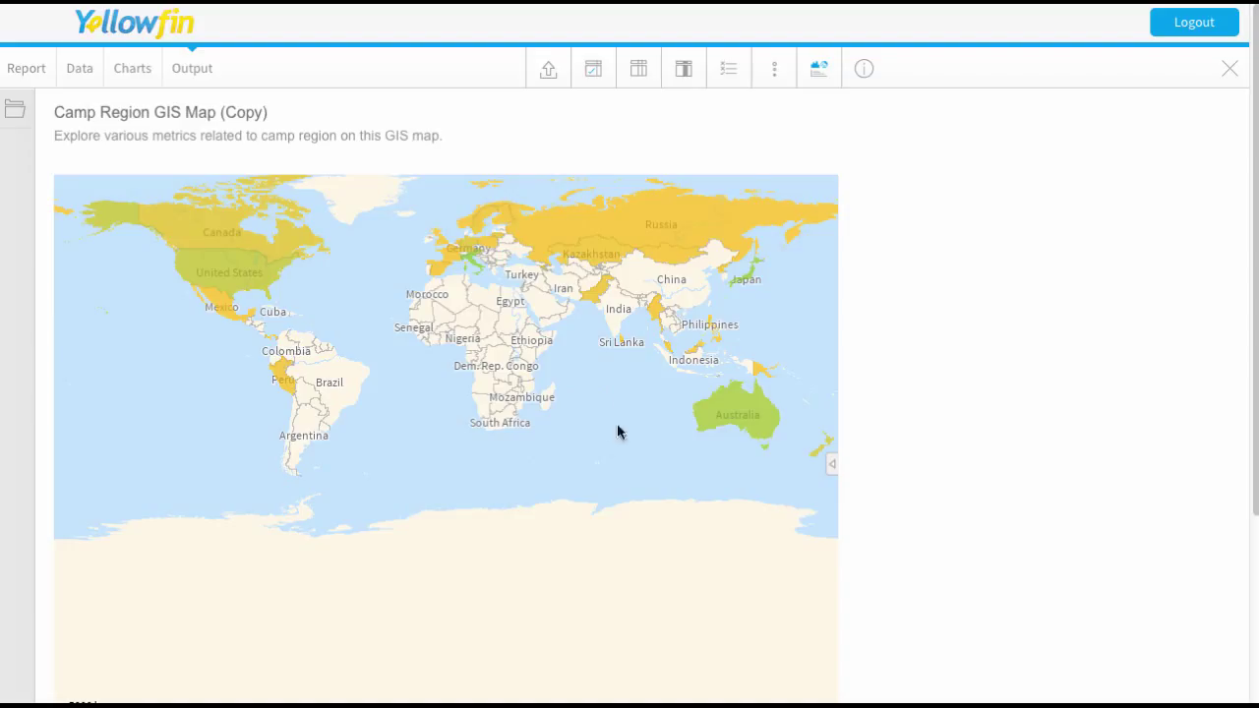
# Tick Population (2005) in the output's Layer Selection and refresh the map.
pyautogui.moveTo(716, 421)
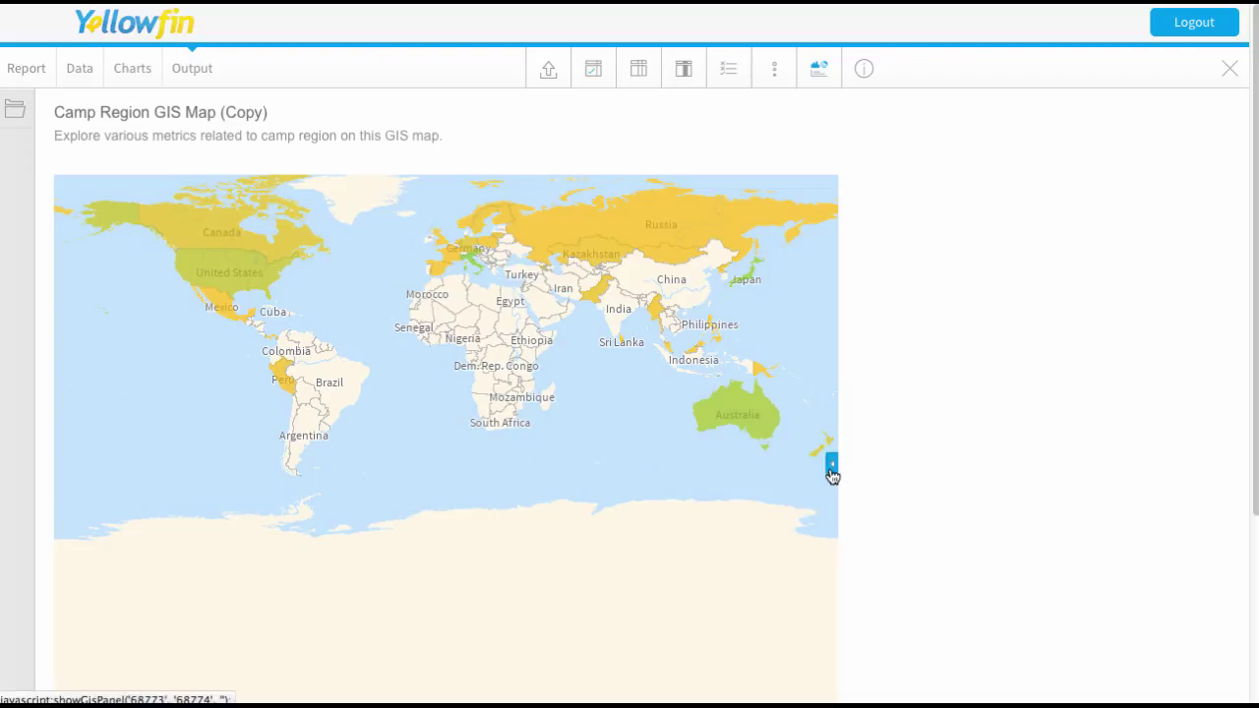
pyautogui.click(833, 472)
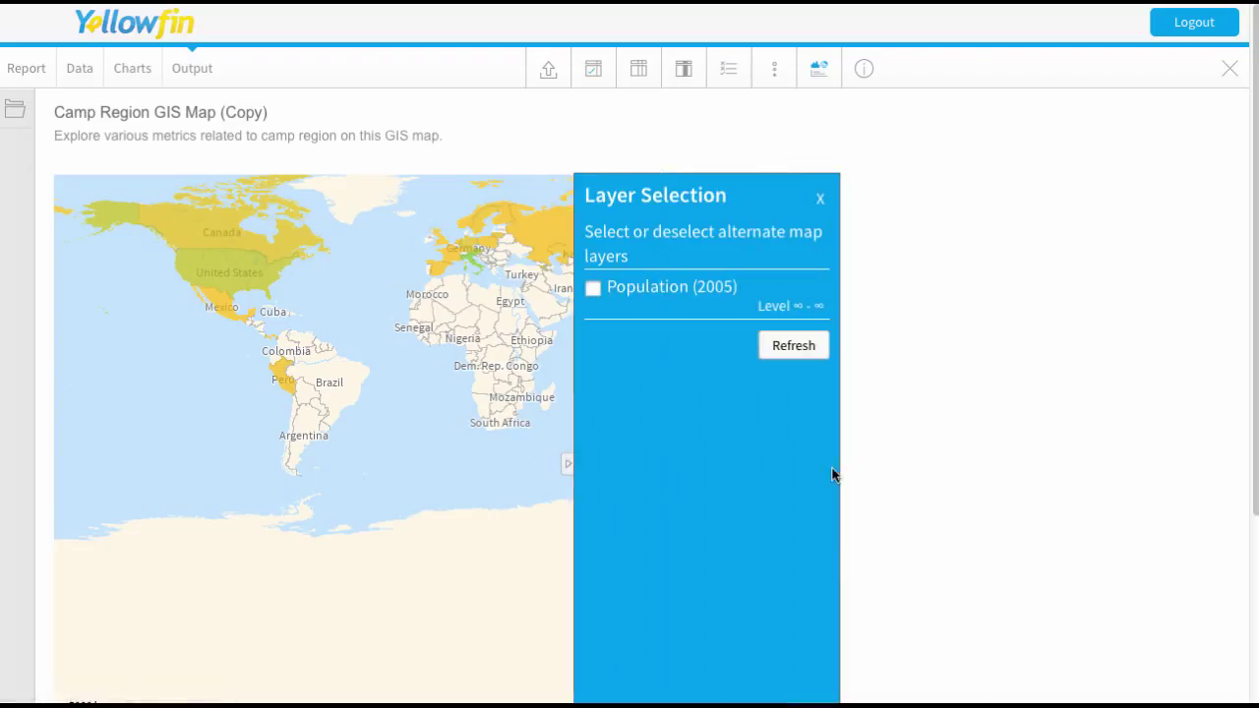
pyautogui.click(593, 289)
pyautogui.click(787, 350)
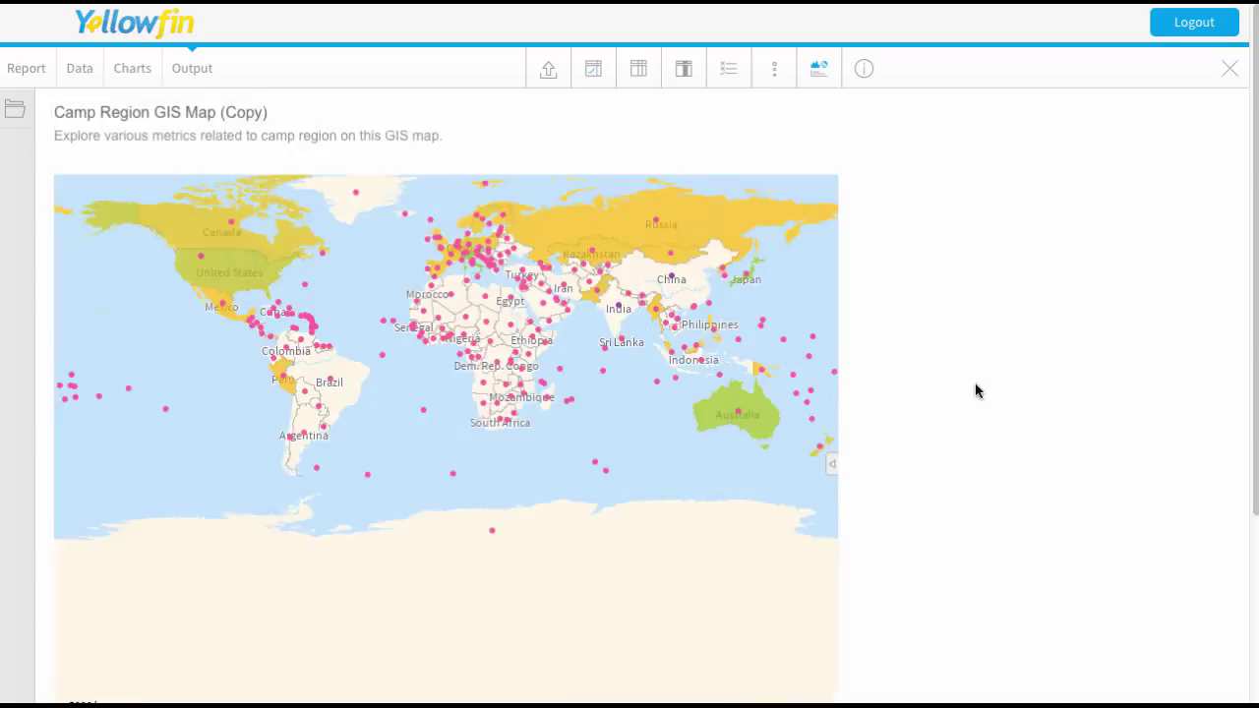